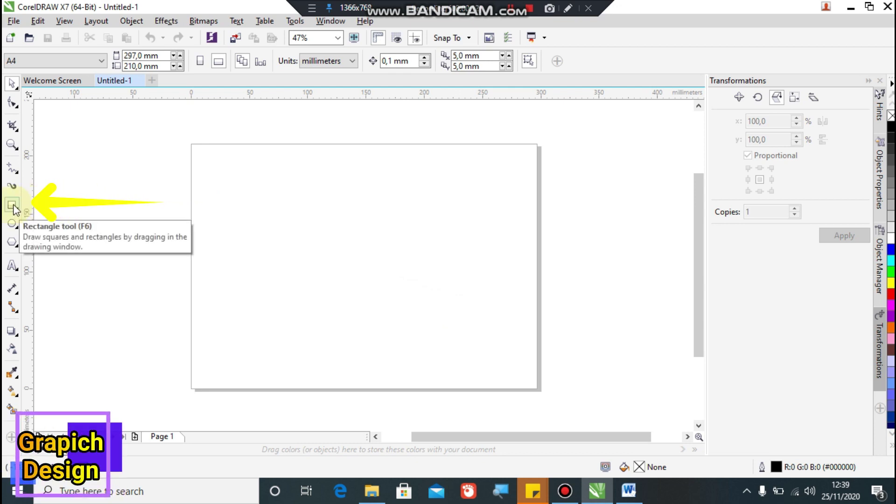
# Step: Draw a rectangle about 65 by 75 mm in the page's upper middle and skew its top edge rightward to about 92 mm overall width
pyautogui.click(13, 205)
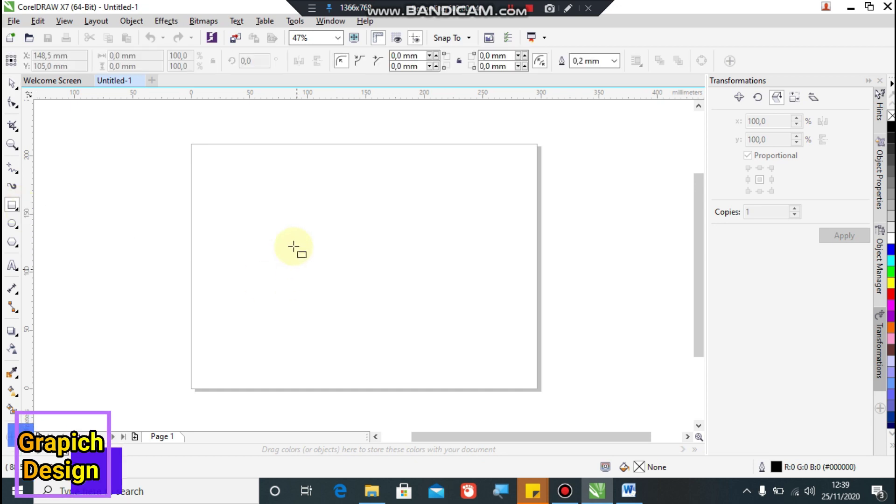
pyautogui.moveTo(290, 187); pyautogui.dragTo(367, 275)
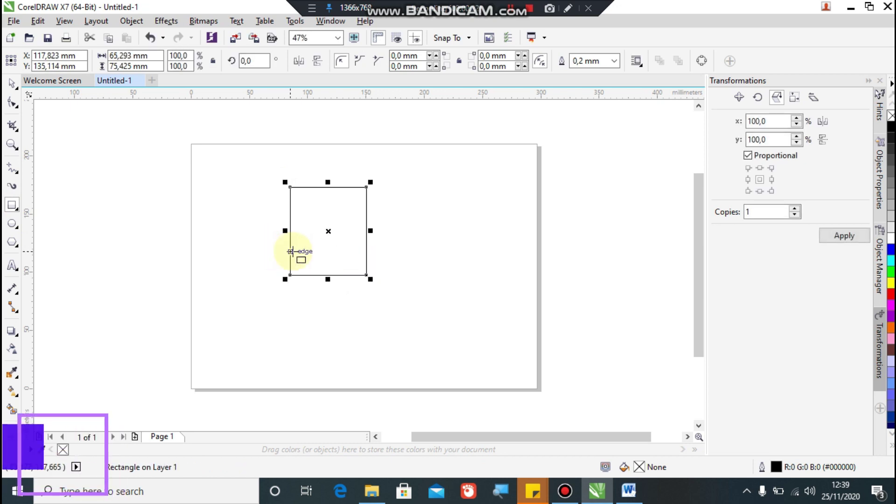
pyautogui.click(11, 86)
pyautogui.click(344, 223)
pyautogui.click(344, 223)
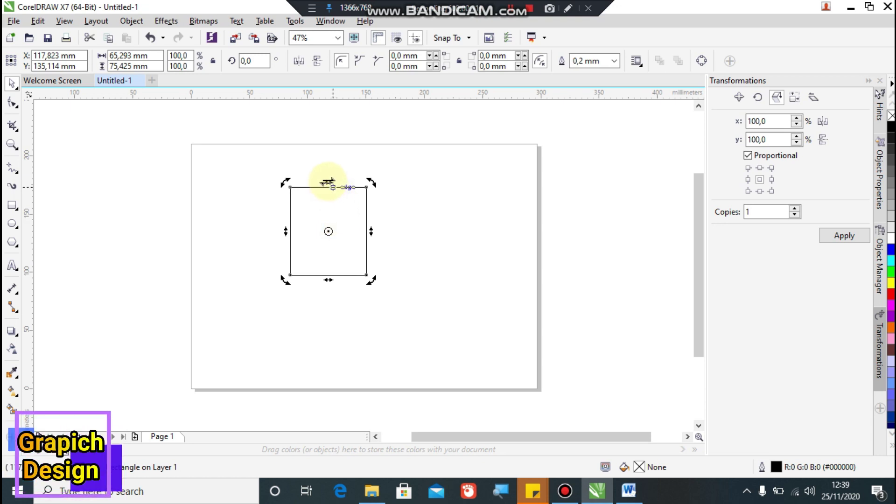
pyautogui.moveTo(329, 183); pyautogui.dragTo(363, 187)
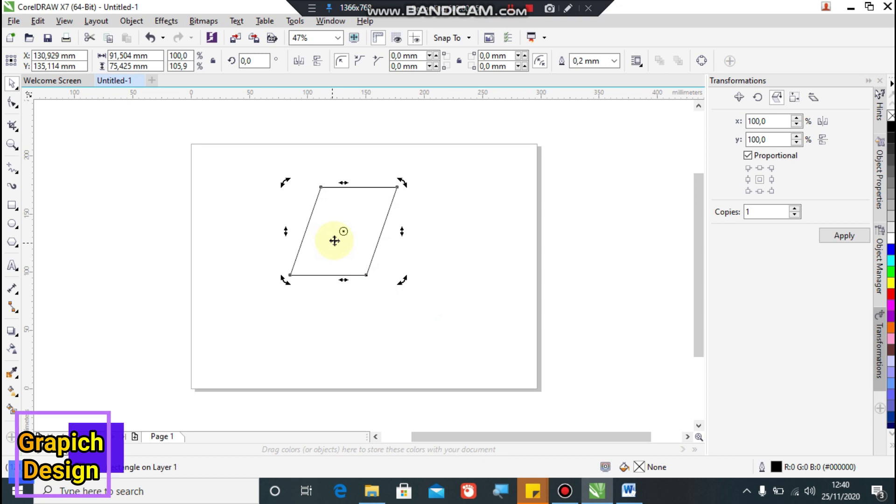
# Step: Convert the skewed rectangle to curves
pyautogui.click(359, 222)
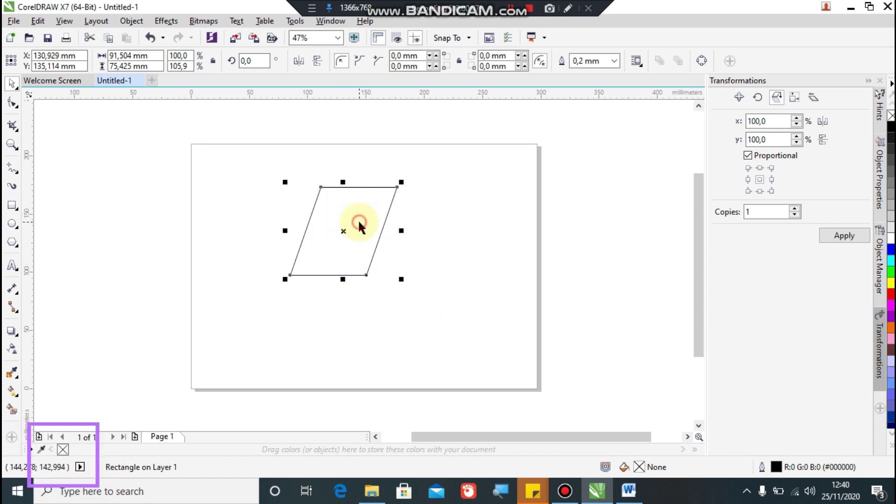
pyautogui.click(435, 231)
pyautogui.click(345, 225)
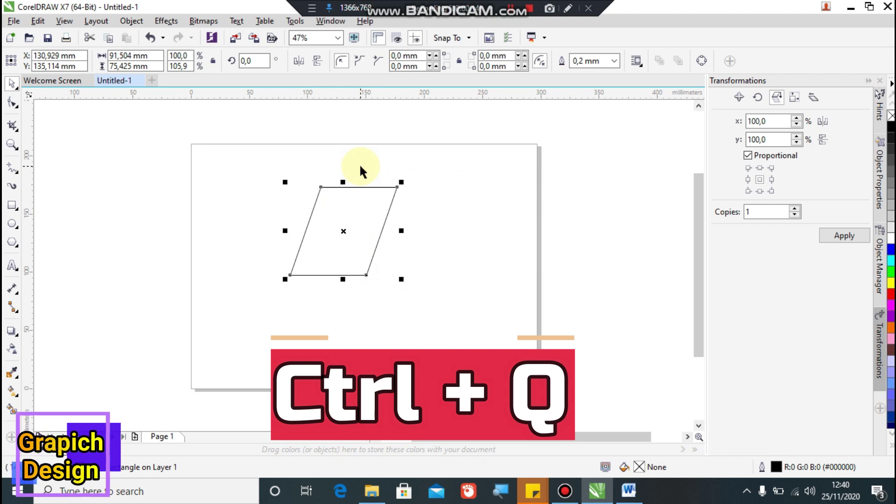
pyautogui.hotkey('ctrl', 'q')
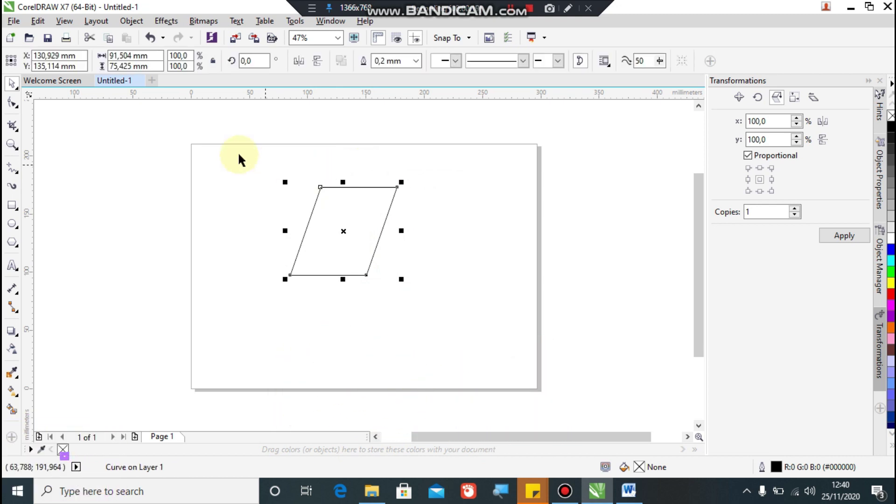
# Step: Convert the parallelogram's top edge to a curve with the Shape tool and bend it upward into a smooth arch
pyautogui.click(12, 102)
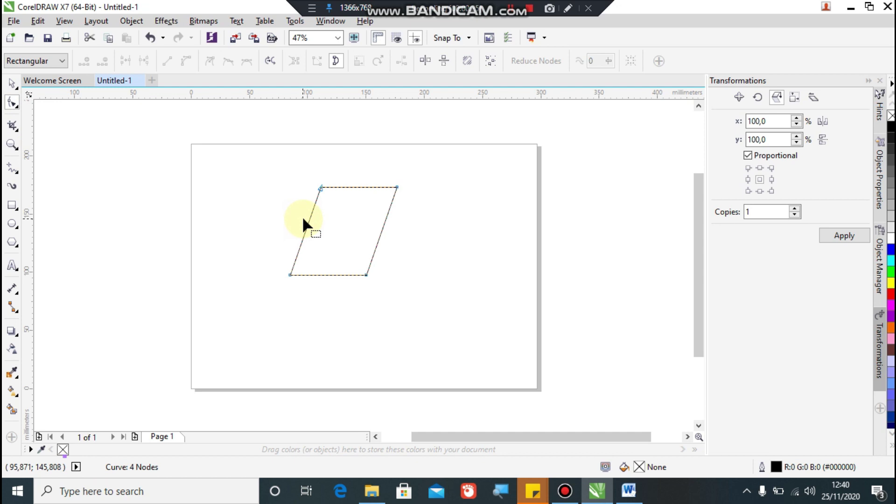
pyautogui.rightClick(357, 187)
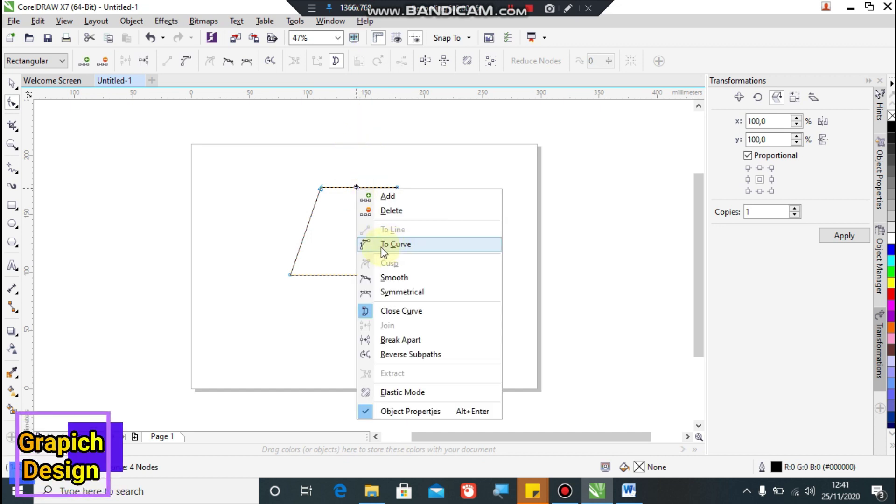
pyautogui.click(394, 243)
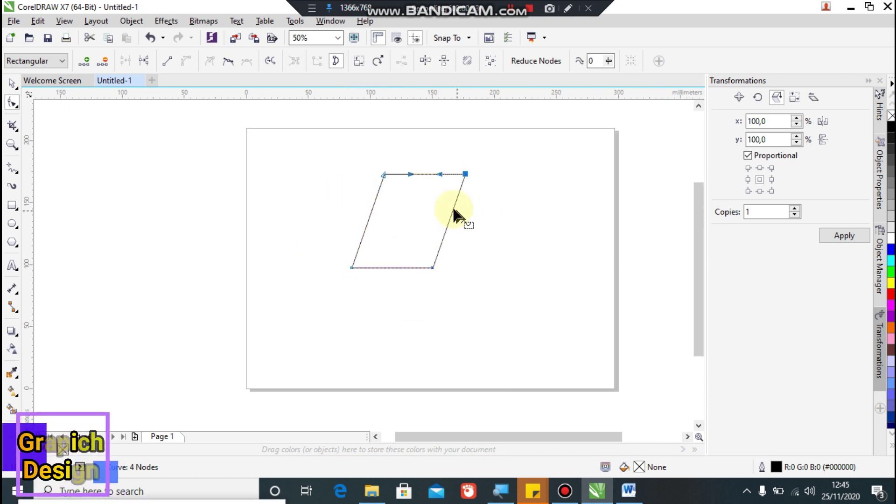
pyautogui.click(439, 175)
pyautogui.moveTo(439, 175); pyautogui.dragTo(439, 163)
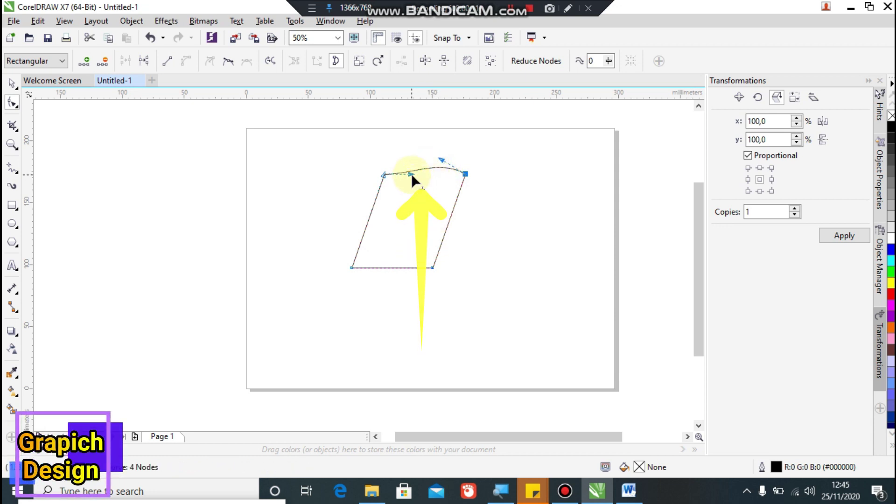
pyautogui.click(412, 175)
pyautogui.moveTo(411, 175); pyautogui.dragTo(412, 167)
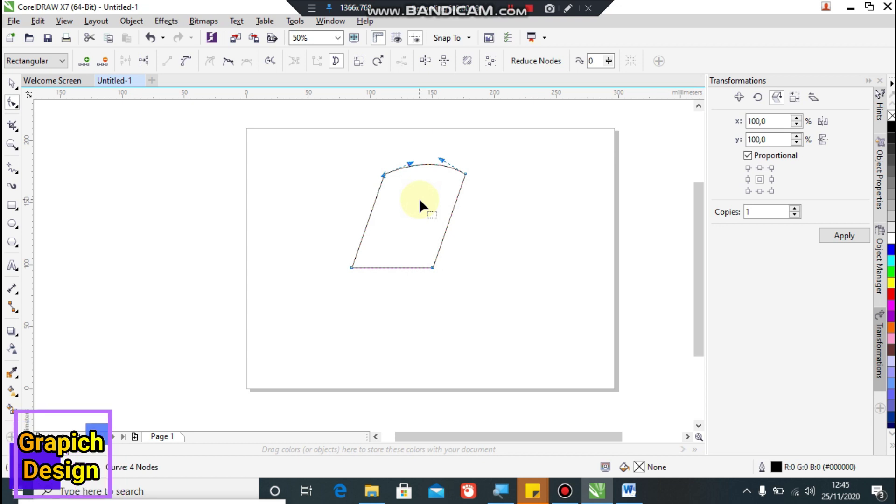
# Step: Convert the shape's bottom edge to a curve and bend it upward into an arch matching the top edge
pyautogui.rightClick(396, 267)
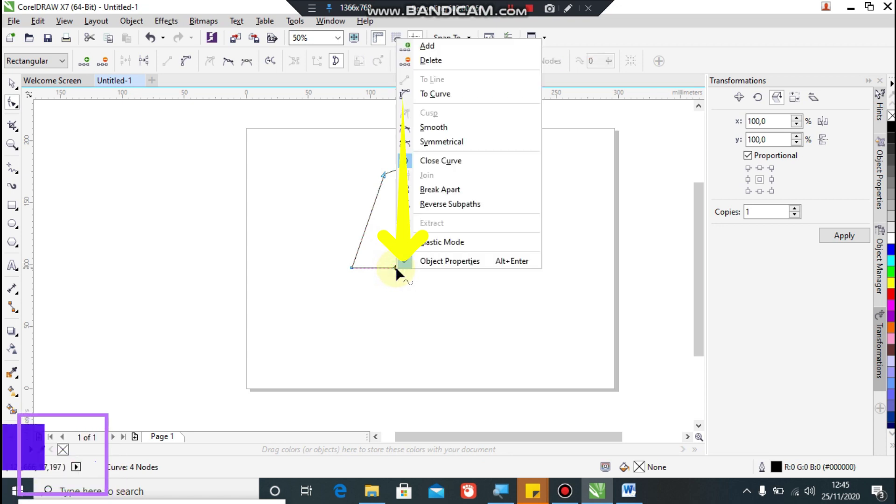
pyautogui.click(440, 94)
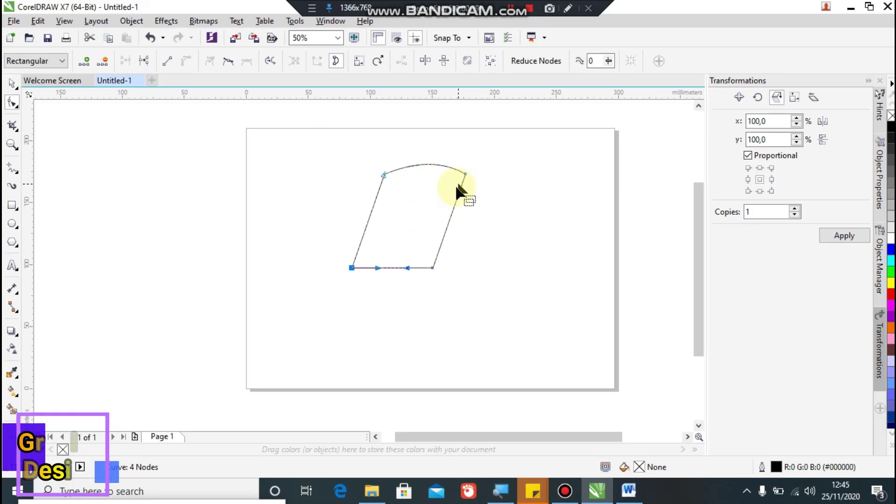
pyautogui.moveTo(409, 271); pyautogui.dragTo(379, 255)
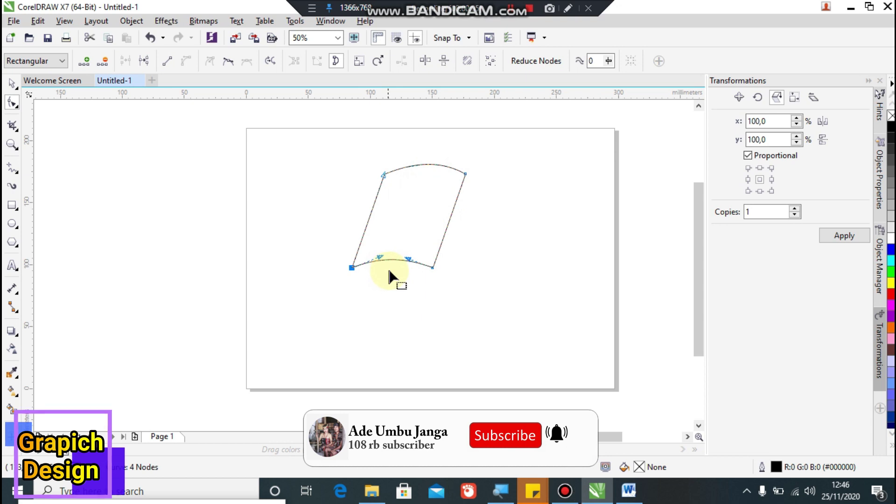
# Step: Duplicate the curved panel with 5.0 mm horizontal and vertical offsets and move the copy below the original, following its slant
pyautogui.click(12, 86)
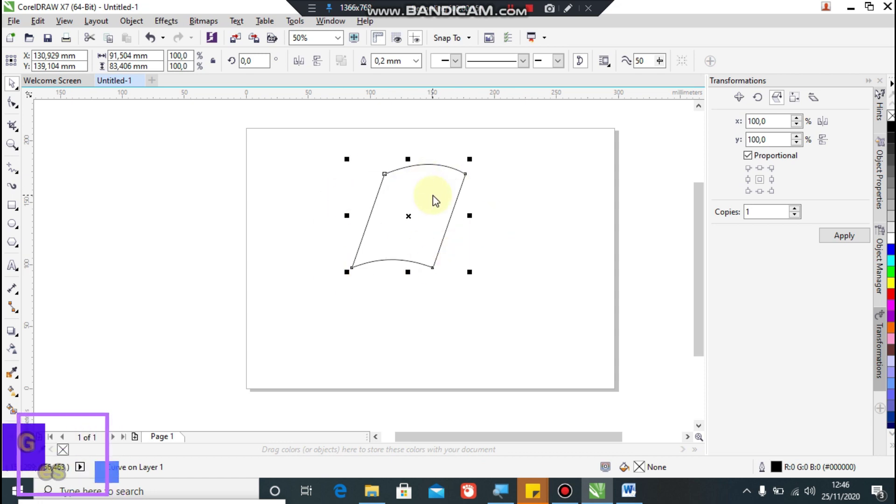
pyautogui.hotkey('ctrl', 'd')
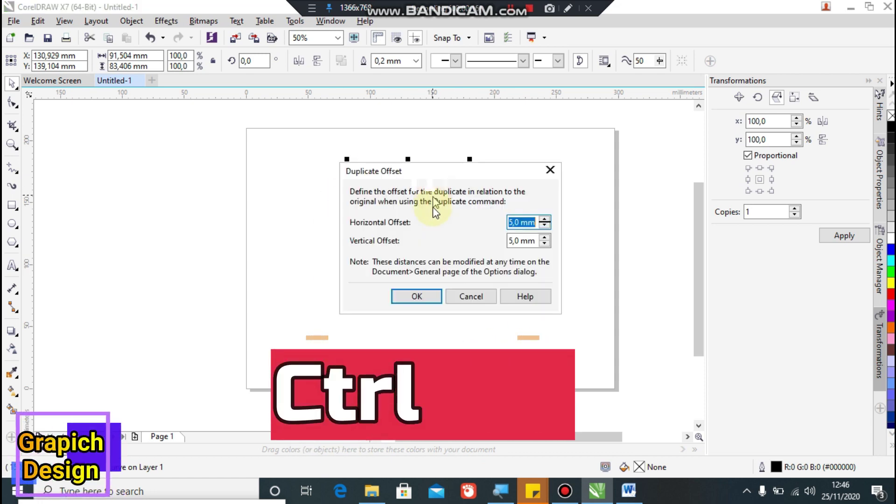
pyautogui.click(421, 301)
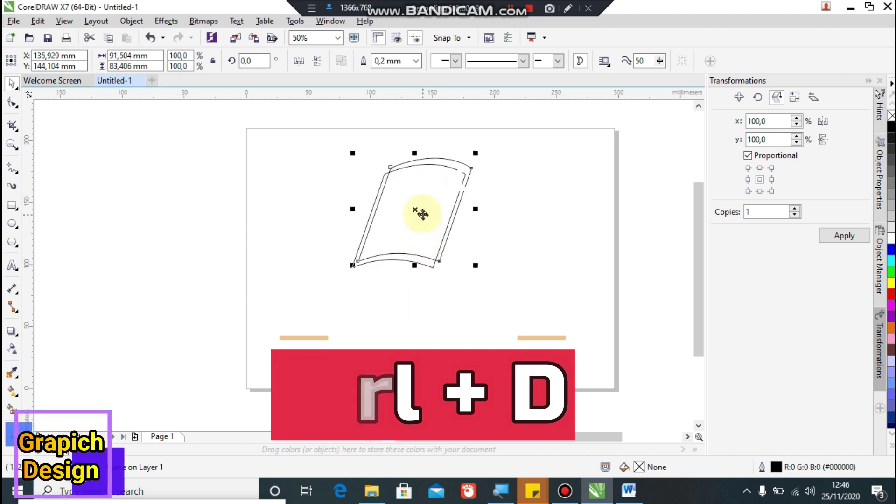
pyautogui.click(423, 211)
pyautogui.moveTo(426, 215); pyautogui.dragTo(471, 249)
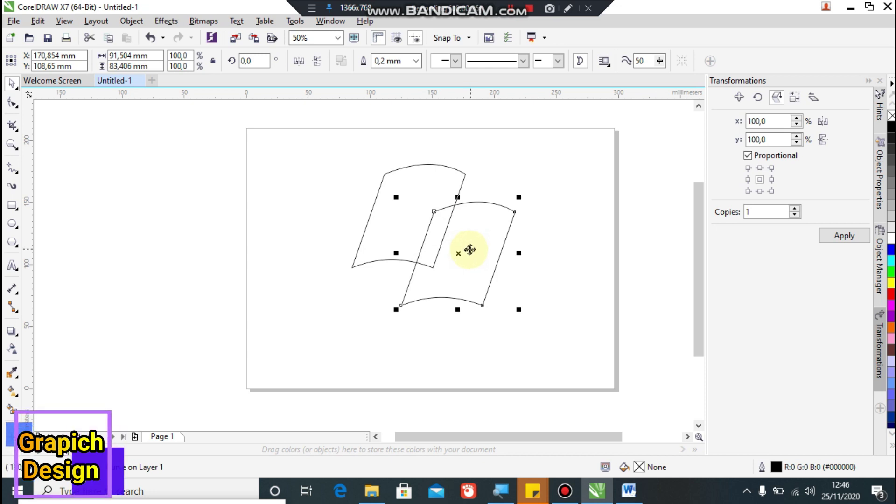
pyautogui.moveTo(464, 251); pyautogui.dragTo(374, 311)
pyautogui.click(482, 284)
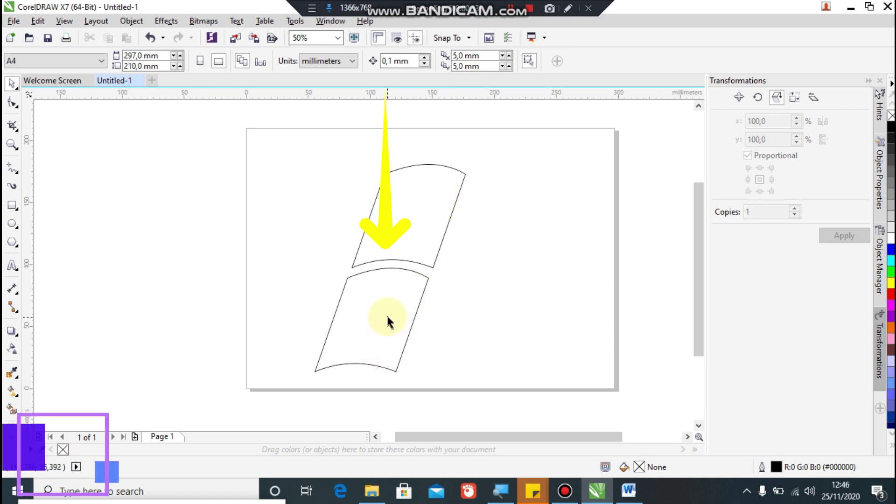
# Step: Move the lower panel slightly up and right to about X 103, Y 58 mm, leaving a narrow gap between the panels
pyautogui.click(415, 297)
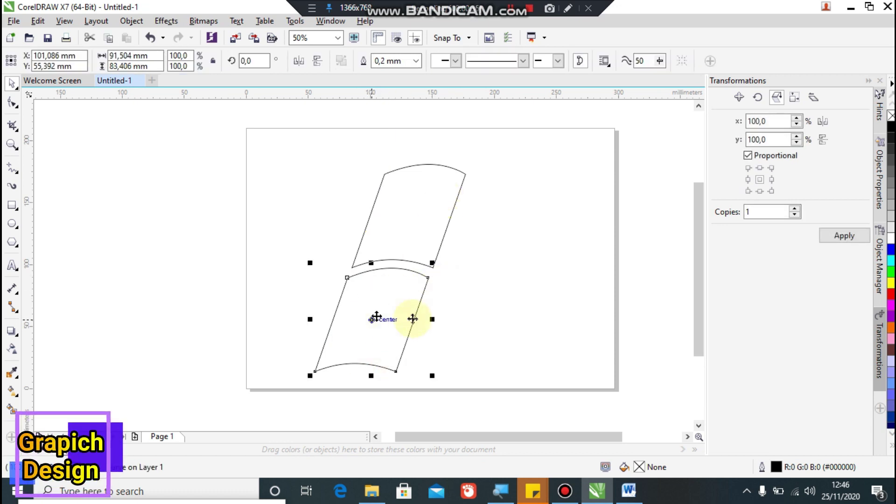
pyautogui.moveTo(369, 322)
pyautogui.mouseDown()
pyautogui.moveTo(392, 326)
pyautogui.moveTo(375, 319)
pyautogui.mouseUp()
pyautogui.click(521, 276)
pyautogui.click(397, 309)
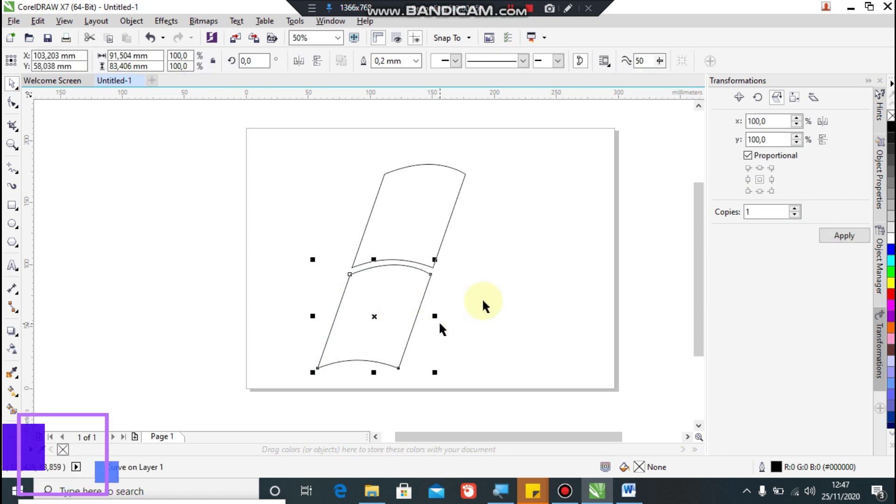
pyautogui.click(518, 267)
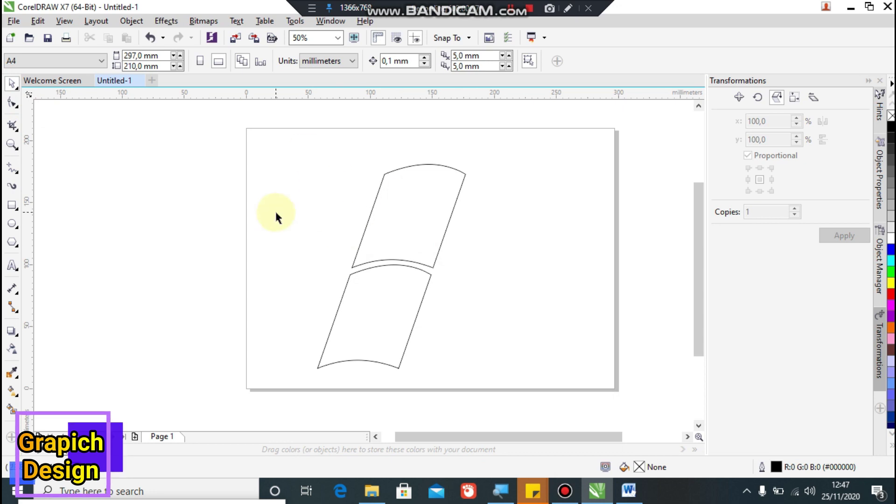
# Step: Group the upper and lower panels together
pyautogui.click(418, 185)
pyautogui.click(371, 311)
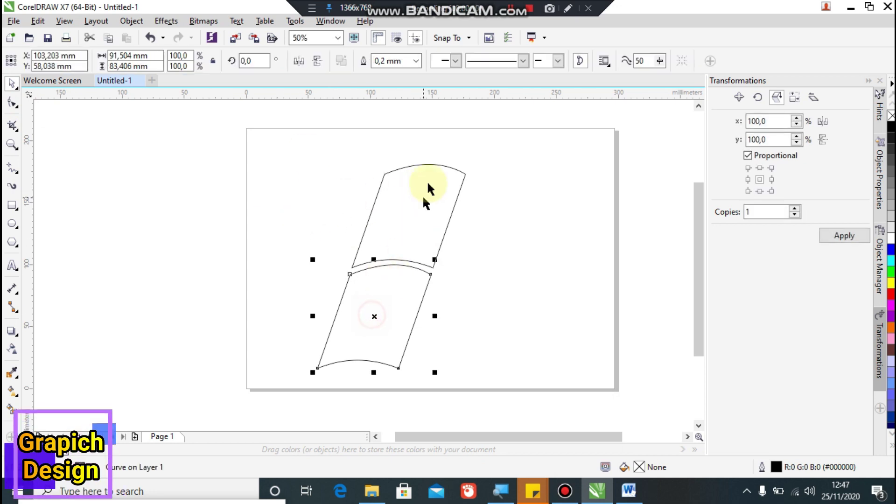
pyautogui.click(503, 260)
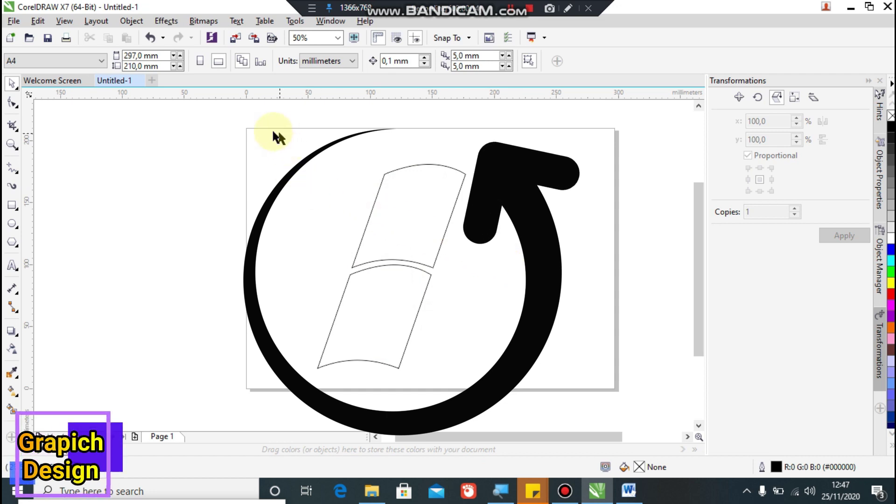
pyautogui.moveTo(290, 147); pyautogui.dragTo(497, 399)
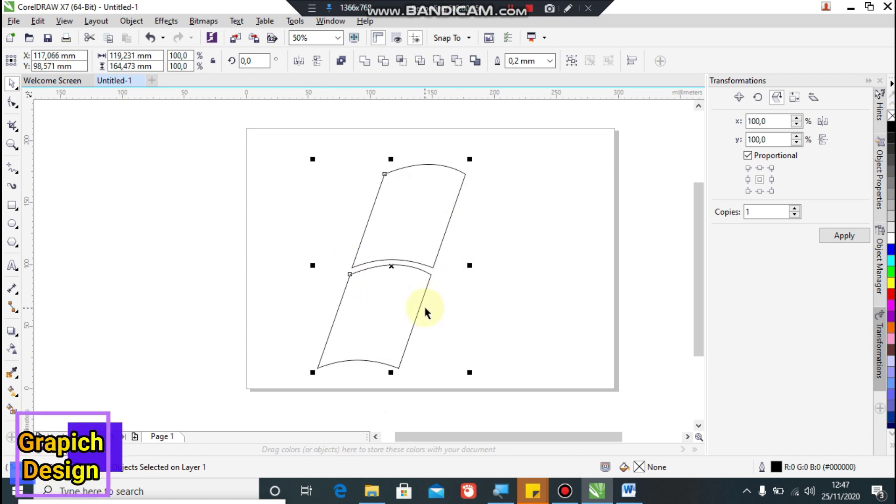
pyautogui.hotkey('ctrl', 'g')
pyautogui.click(545, 305)
# Step: Move the grouped panels up and left on the page to about X 94, Y 120 mm
pyautogui.click(412, 217)
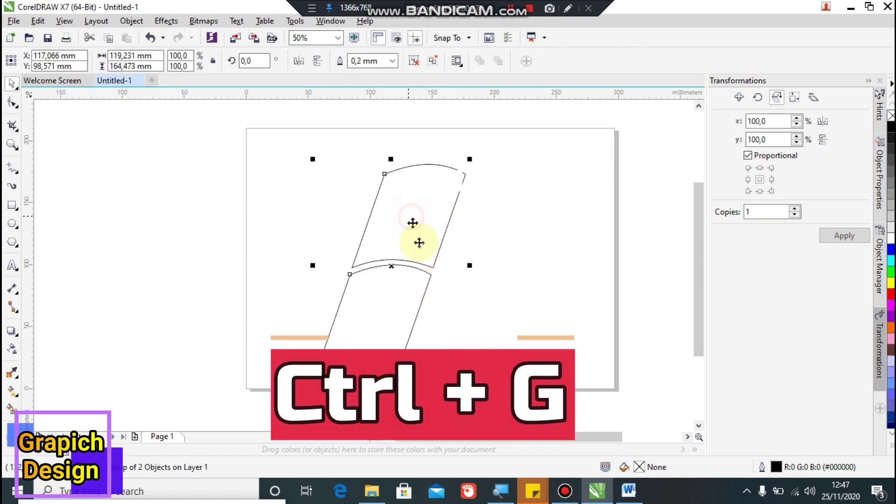
pyautogui.moveTo(416, 220); pyautogui.dragTo(377, 230)
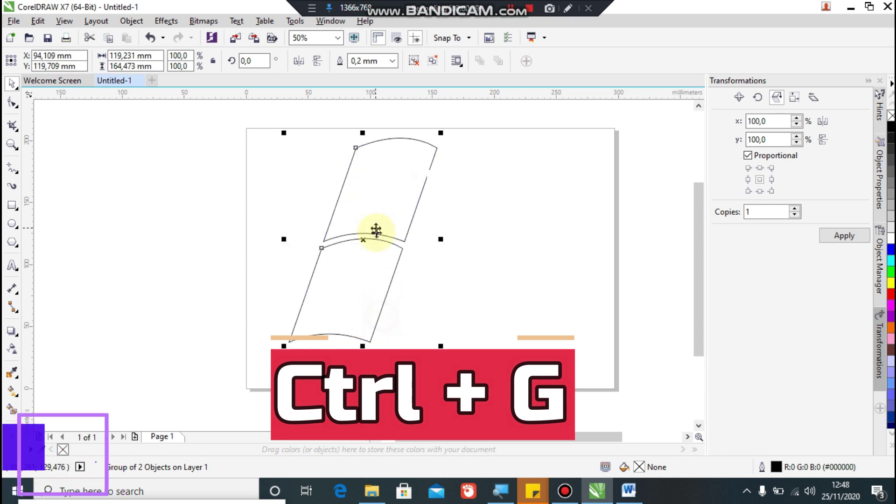
pyautogui.click(490, 286)
pyautogui.click(356, 304)
pyautogui.click(511, 293)
pyautogui.click(379, 210)
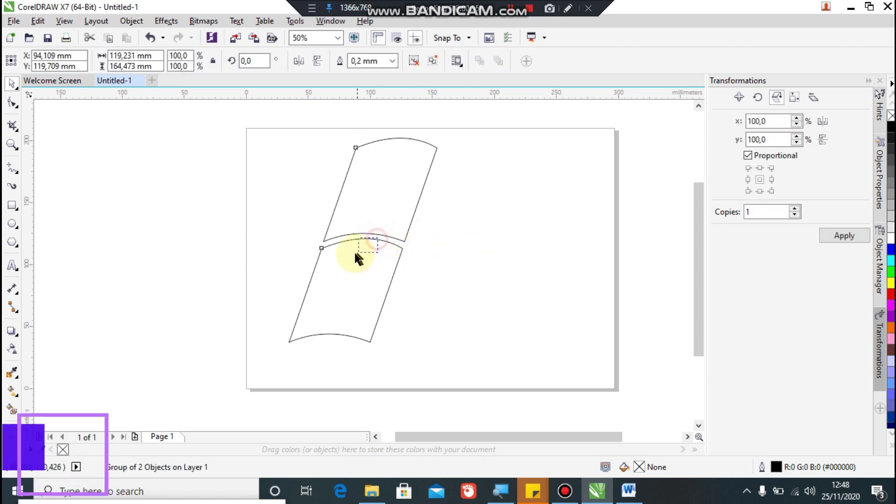
pyautogui.click(390, 227)
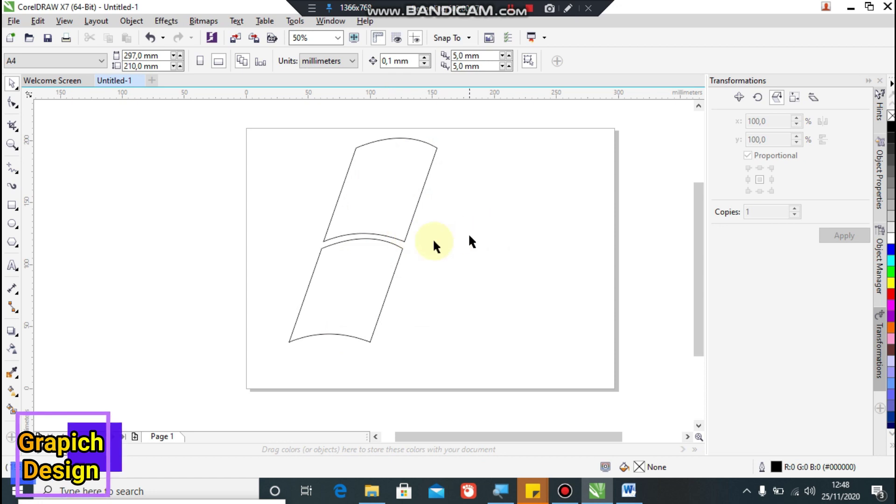
pyautogui.click(395, 235)
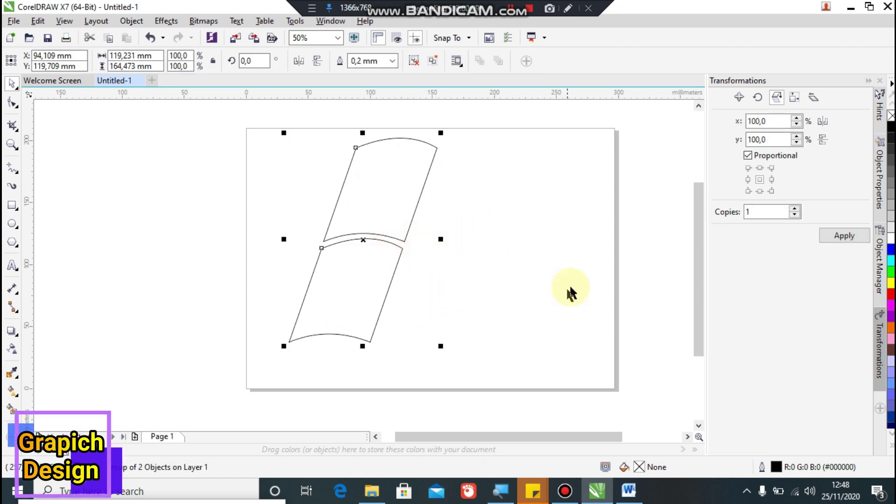
pyautogui.moveTo(704, 274); pyautogui.dragTo(704, 258)
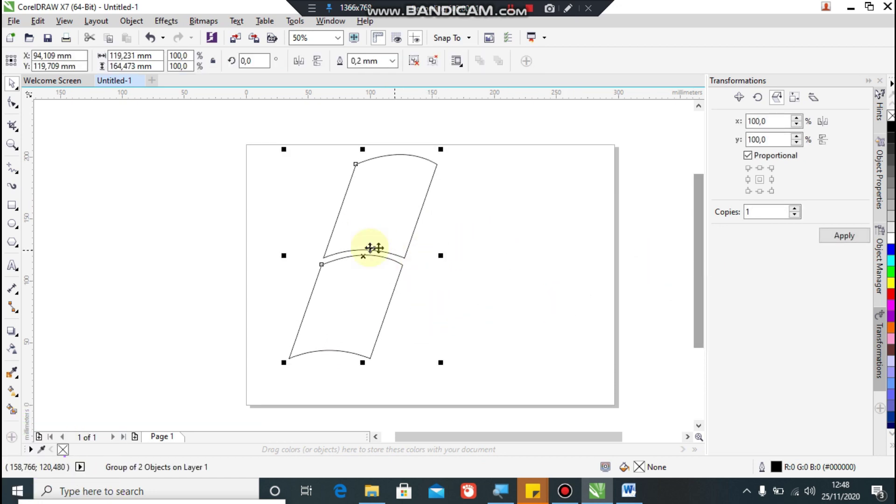
pyautogui.click(494, 266)
pyautogui.moveTo(261, 139); pyautogui.dragTo(475, 362)
pyautogui.click(548, 291)
# Step: Duplicate the panel group and move the copy to the right of the original, at about X 170, Y 116 mm
pyautogui.click(380, 254)
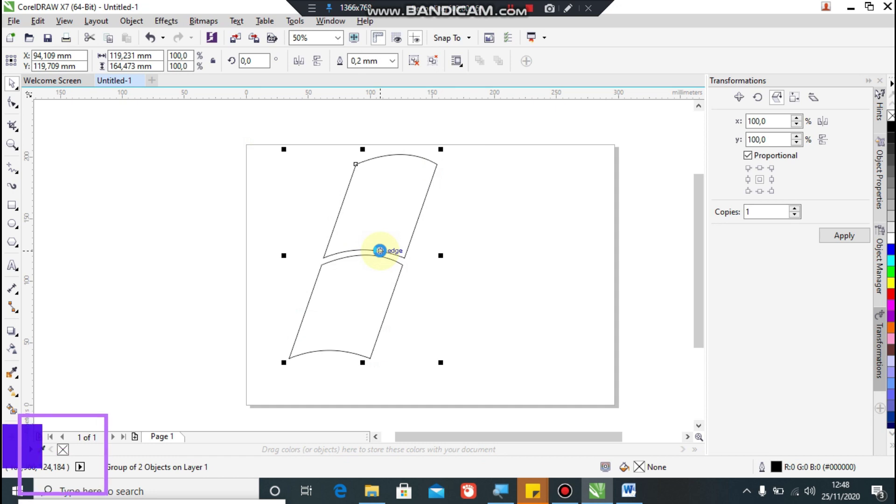
pyautogui.hotkey('ctrl', 'd')
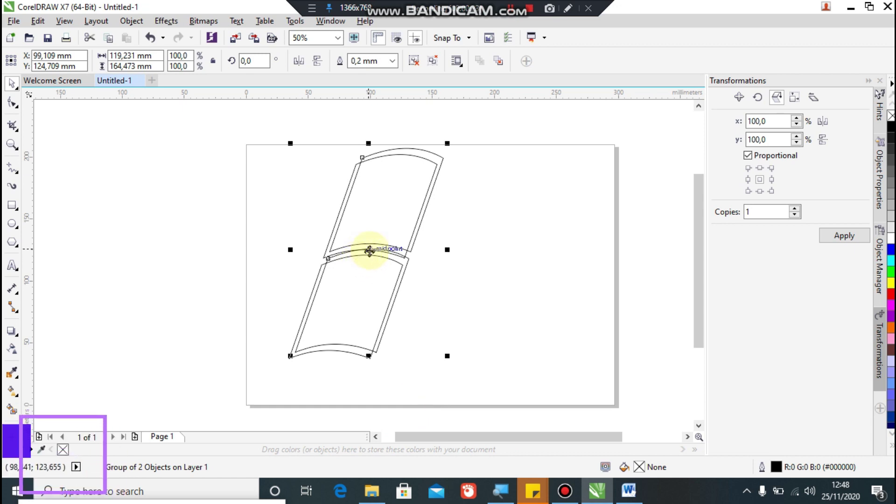
pyautogui.moveTo(371, 250); pyautogui.dragTo(457, 261)
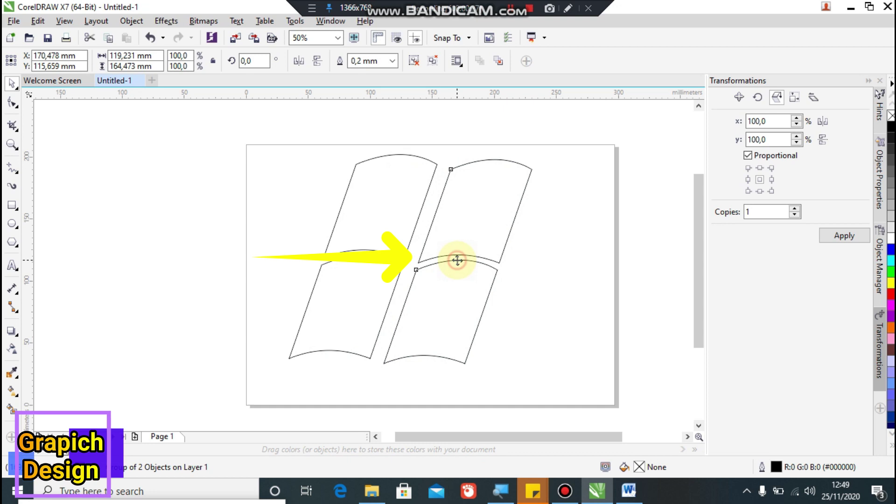
# Step: Try mirroring the right panel group horizontally and vertically, and undo both flips
pyautogui.click(449, 283)
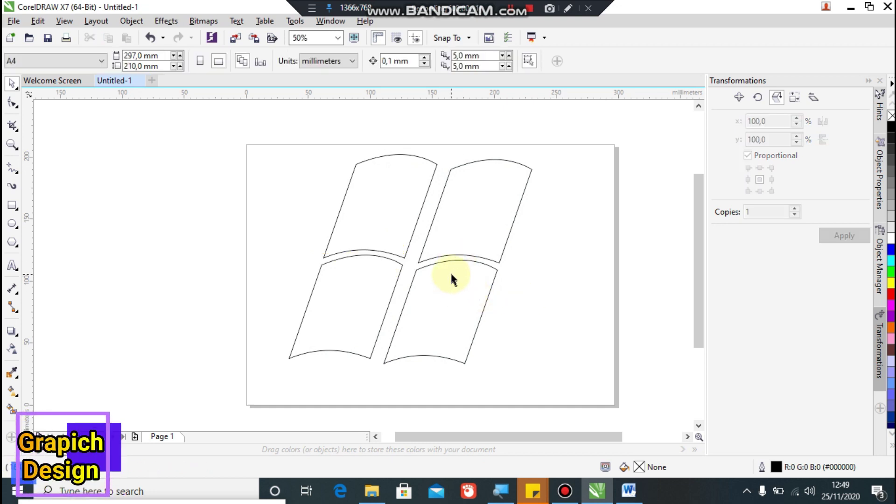
pyautogui.click(467, 242)
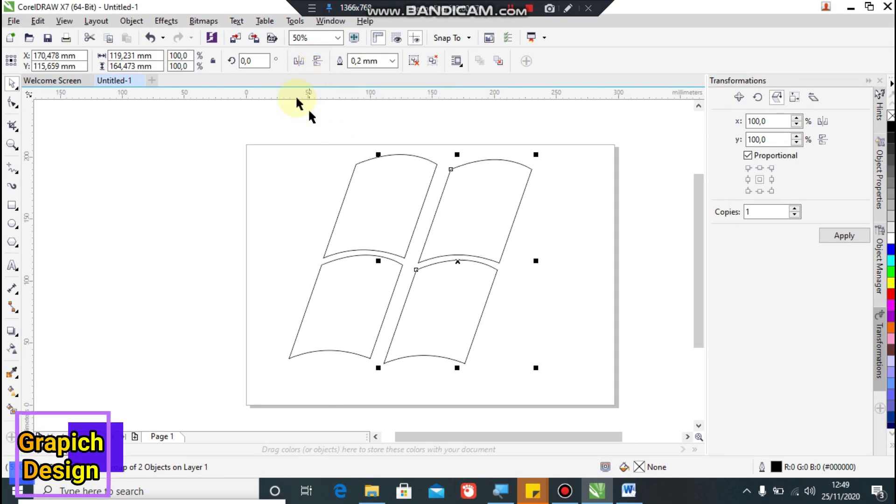
pyautogui.click(299, 61)
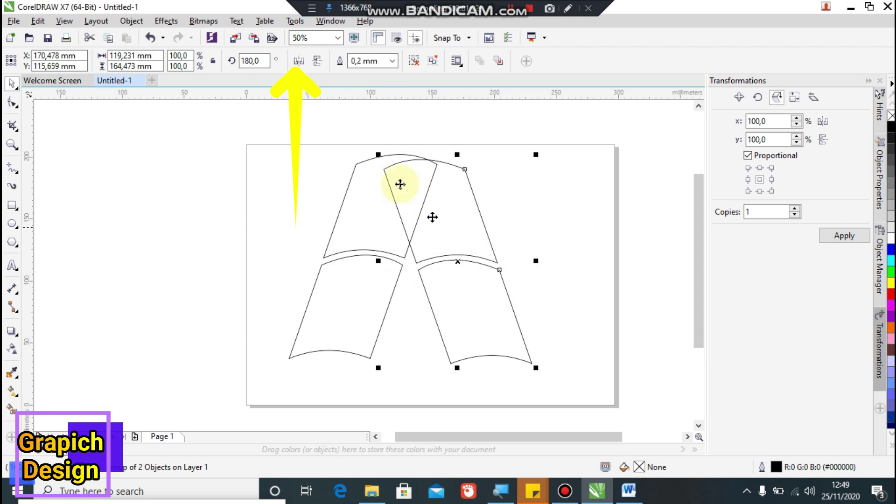
pyautogui.click(321, 64)
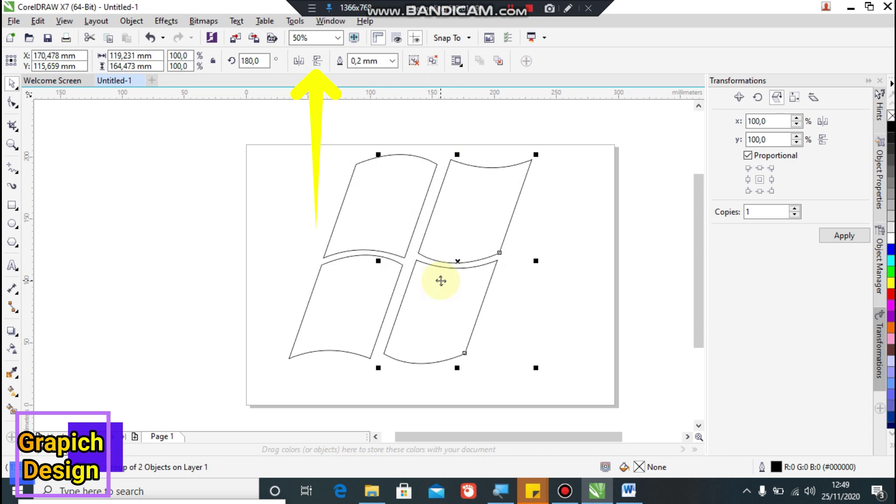
pyautogui.hotkey('ctrl', 'z')
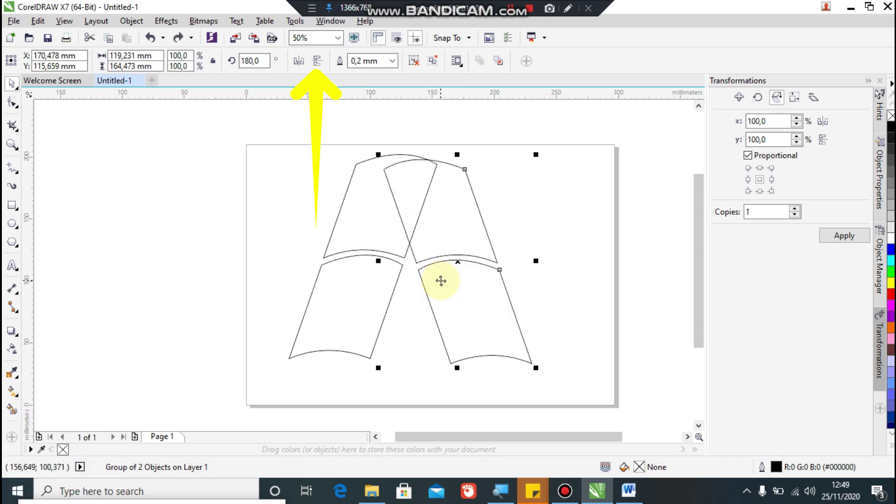
pyautogui.hotkey('ctrl', 'z')
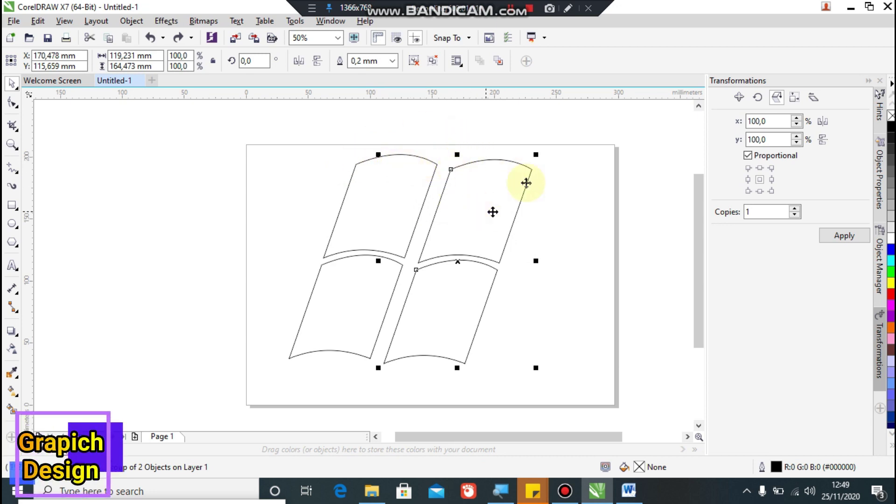
# Step: Mirror the right panel group both horizontally and vertically so its arches curve opposite to the left group
pyautogui.click(480, 237)
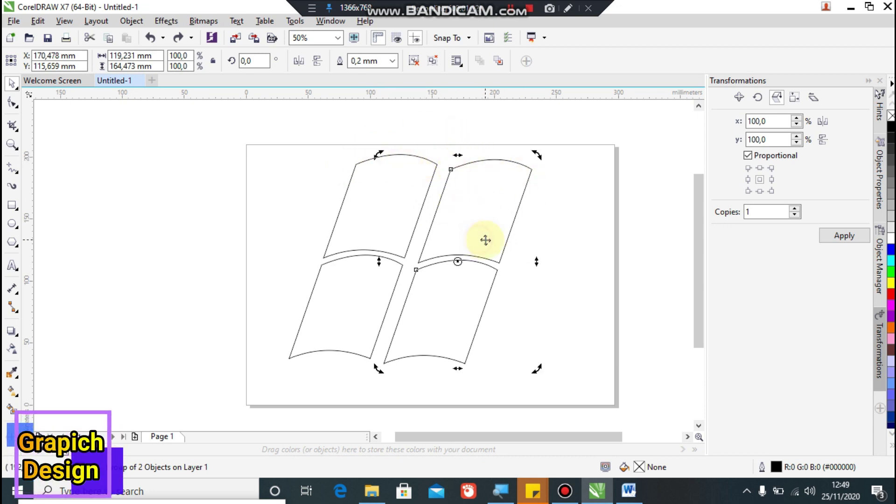
pyautogui.click(469, 211)
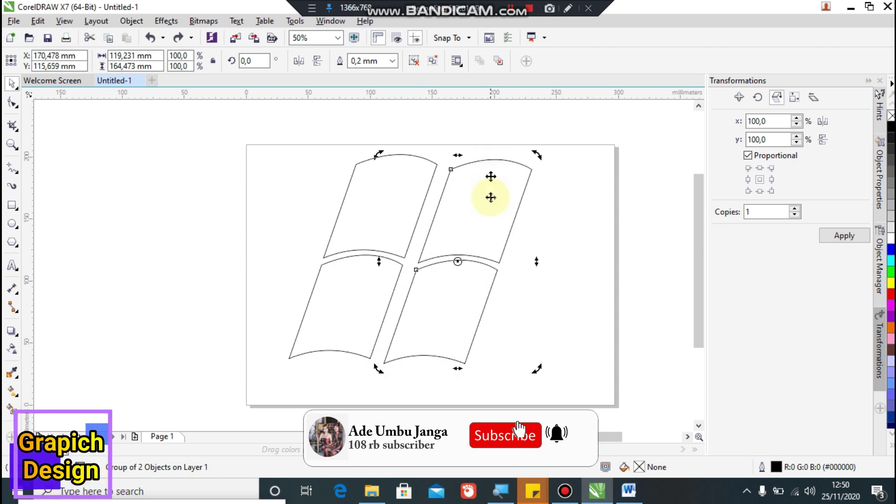
pyautogui.click(549, 236)
pyautogui.click(490, 257)
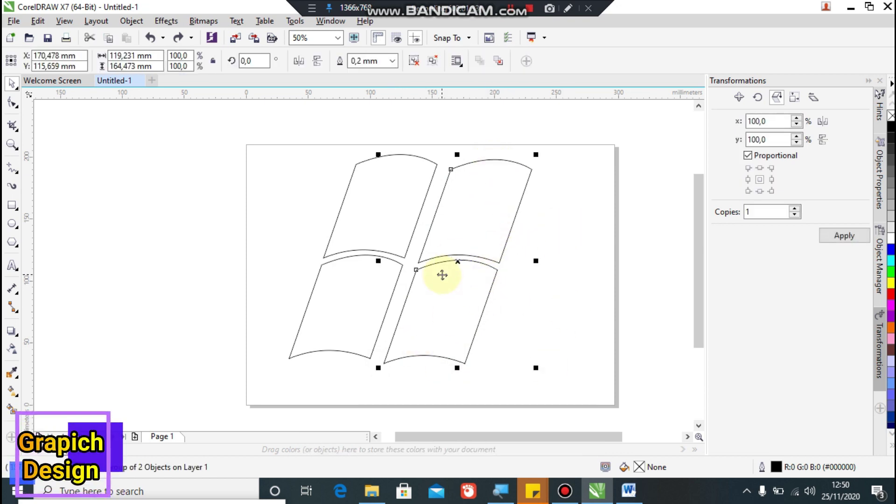
pyautogui.click(297, 63)
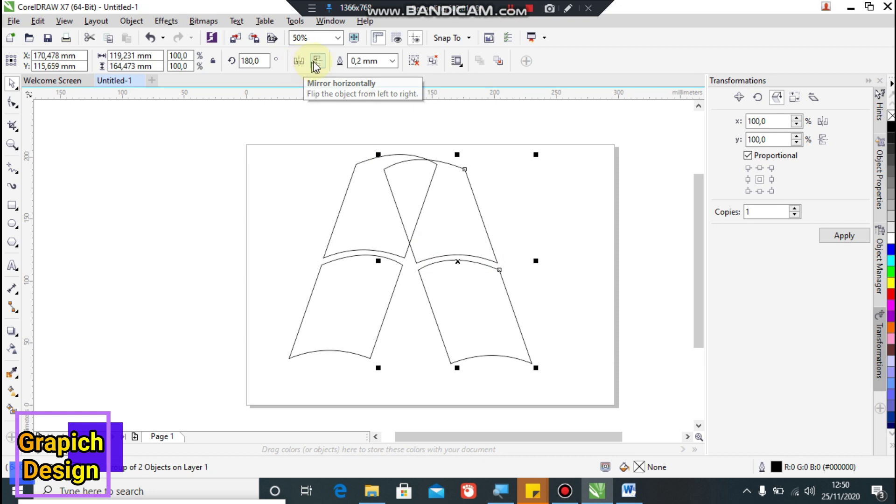
pyautogui.click(317, 64)
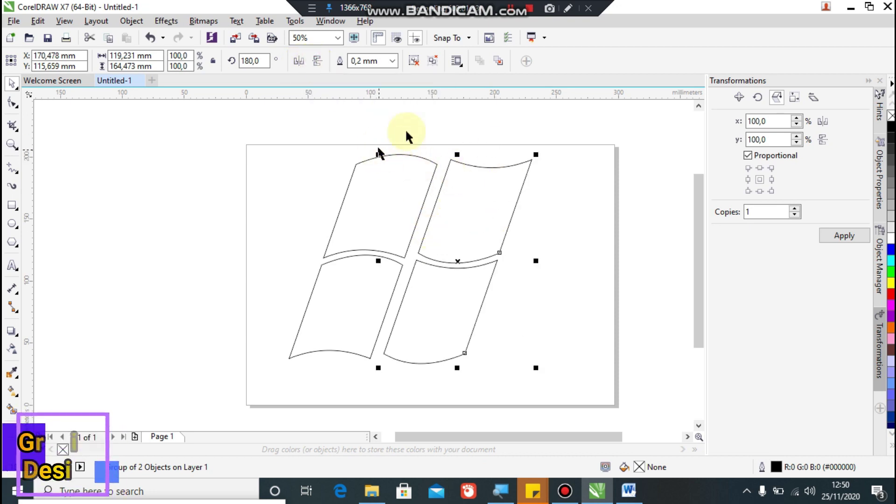
# Step: Move the mirrored group closer to the left panels, to about X 165, Y 112 mm, leaving a narrow gap
pyautogui.click(536, 310)
pyautogui.click(457, 264)
pyautogui.moveTo(456, 264); pyautogui.dragTo(451, 269)
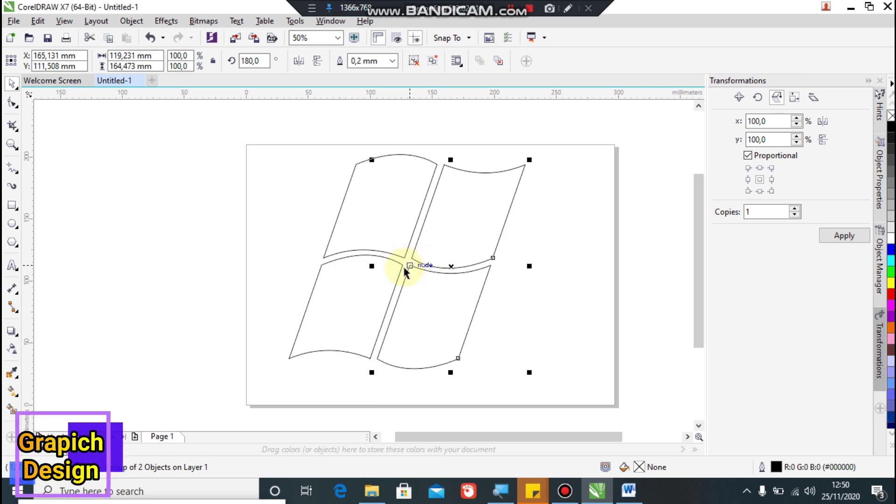
# Step: Try moving the right panel group away from the left one to about X 232, Y 101 mm, and undo the move
pyautogui.click(545, 300)
pyautogui.click(452, 206)
pyautogui.click(385, 219)
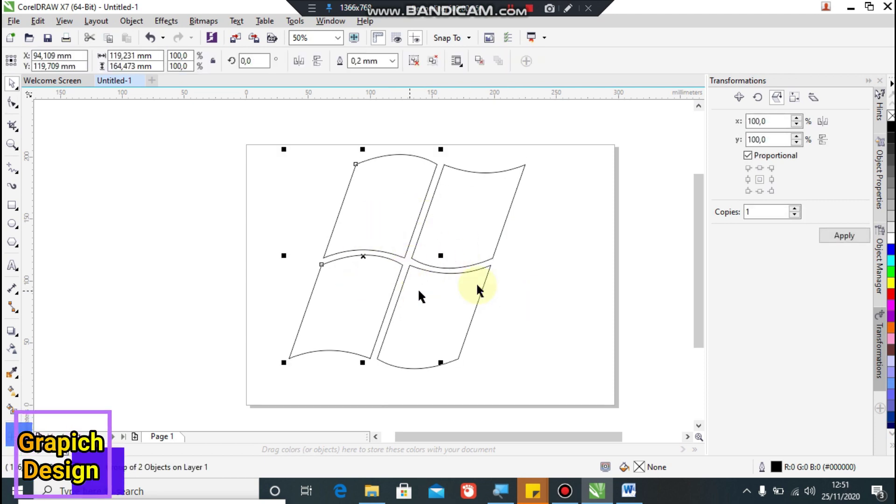
pyautogui.click(526, 262)
pyautogui.click(448, 224)
pyautogui.click(361, 256)
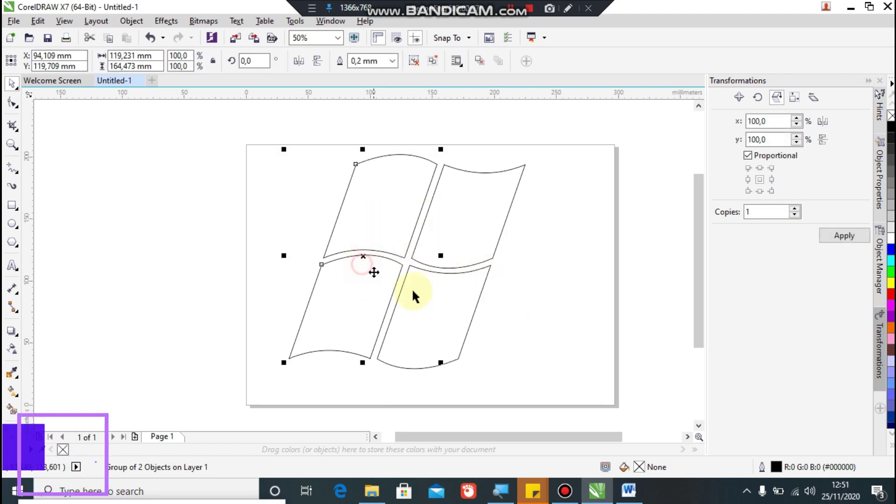
pyautogui.click(471, 265)
pyautogui.moveTo(466, 250); pyautogui.dragTo(556, 267)
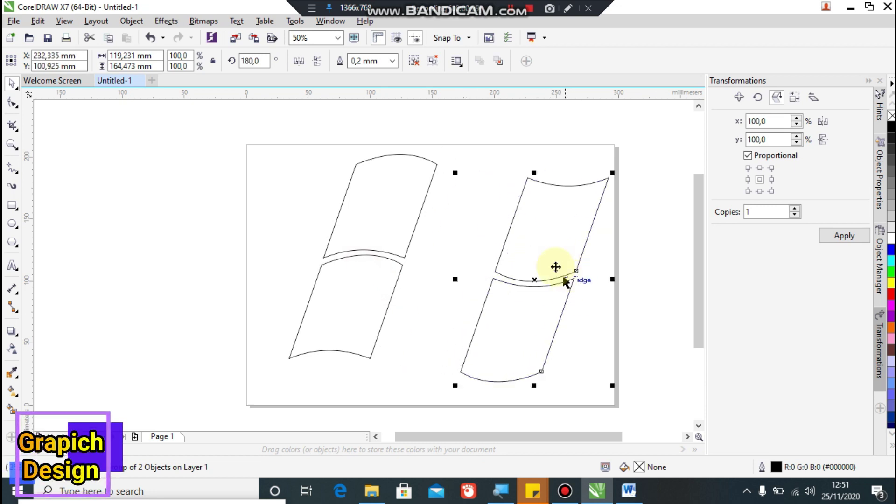
pyautogui.hotkey('ctrl', 'z')
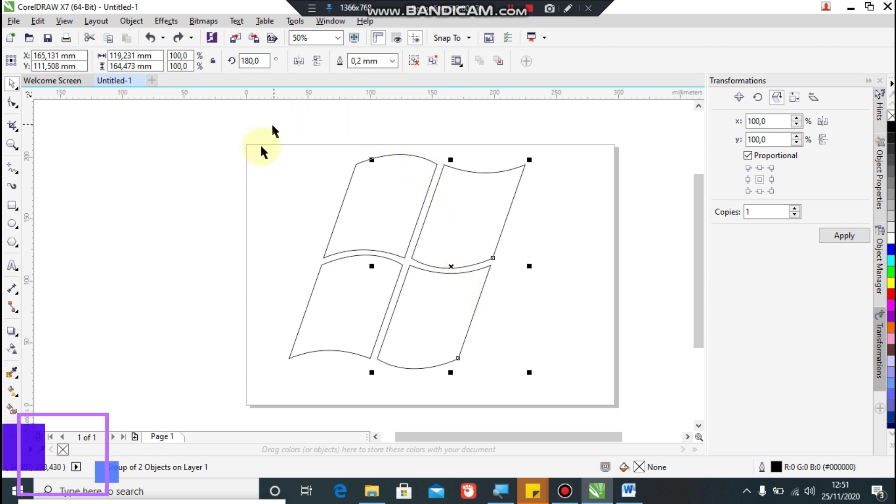
# Step: Select both panel groups and ungroup them into four separate panels
pyautogui.moveTo(272, 129); pyautogui.dragTo(587, 410)
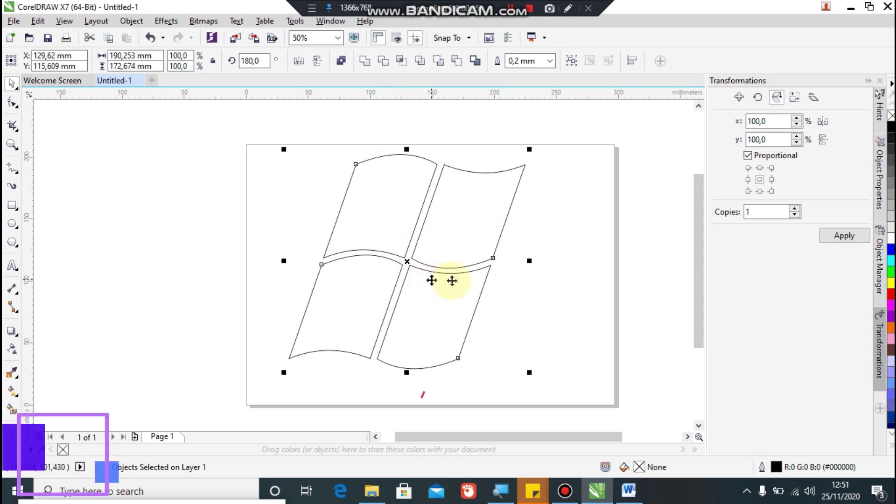
pyautogui.keyDown('ctrl'); pyautogui.click(476, 222); pyautogui.keyUp('ctrl')
pyautogui.hotkey('ctrl', 'u')
pyautogui.click(434, 317)
pyautogui.click(350, 295)
pyautogui.click(395, 205)
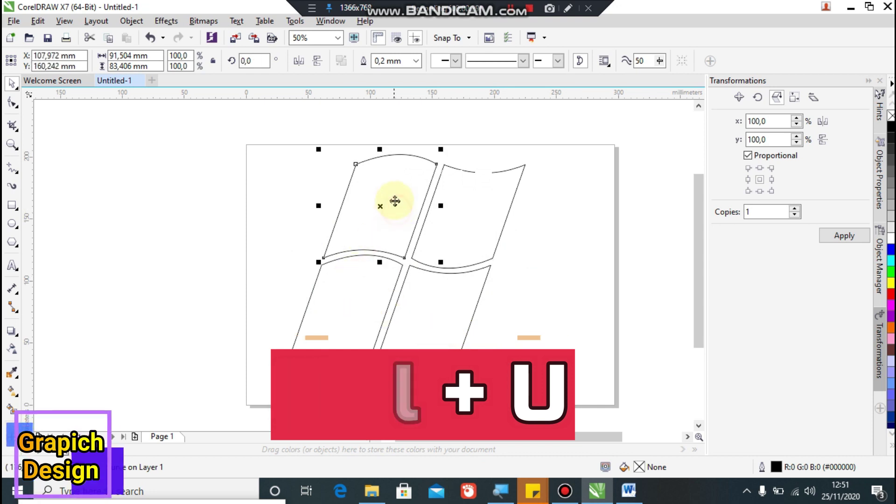
# Step: Try moving the lower-left panel on its own to about X 33, Y 48 mm, undo the move and clear the selection
pyautogui.click(348, 308)
pyautogui.moveTo(352, 306); pyautogui.dragTo(295, 345)
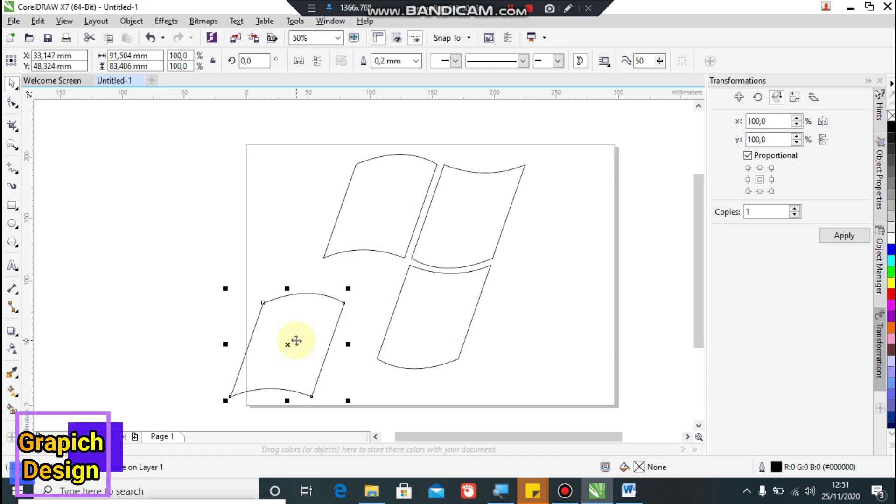
pyautogui.hotkey('ctrl', 'z')
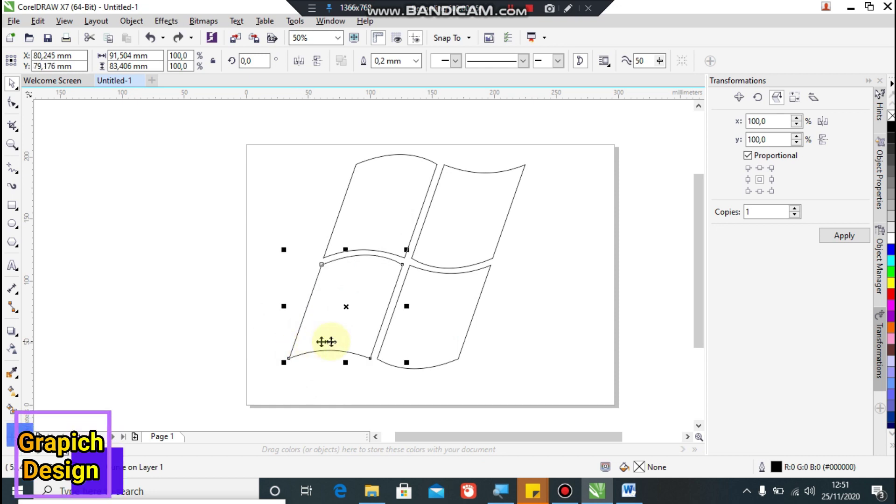
pyautogui.click(381, 219)
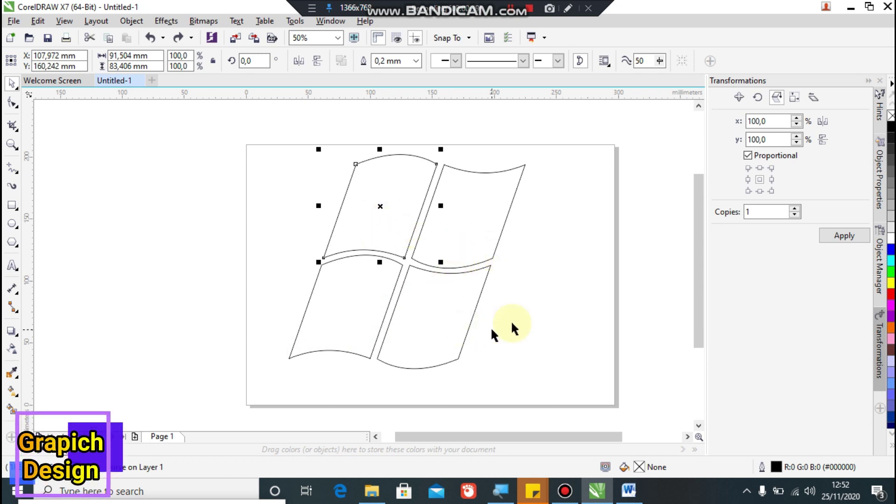
pyautogui.click(525, 313)
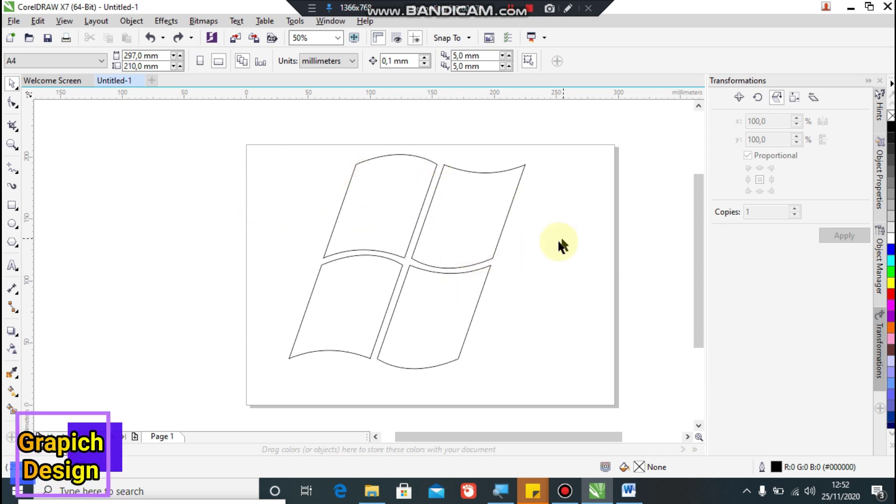
# Step: Fill the upper-left panel with a uniform orange, RGB 247, 144, 17 (#F79011)
pyautogui.click(382, 201)
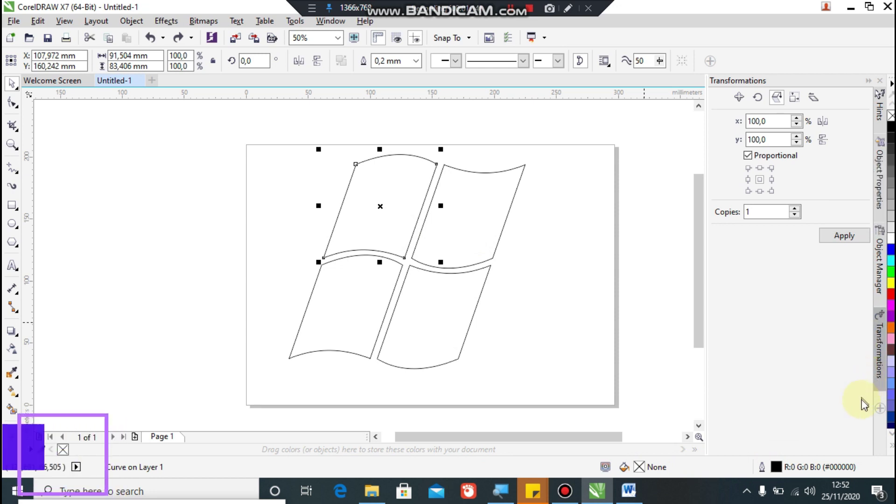
pyautogui.click(642, 466)
pyautogui.click(642, 467)
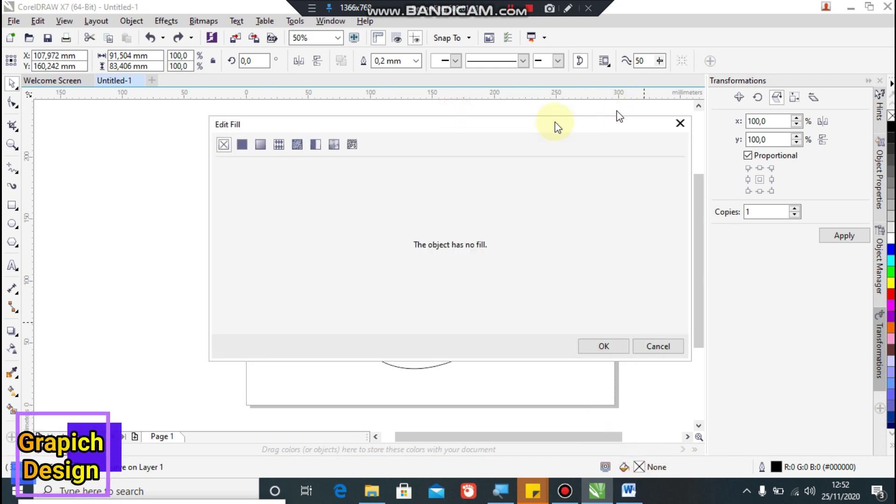
pyautogui.click(241, 145)
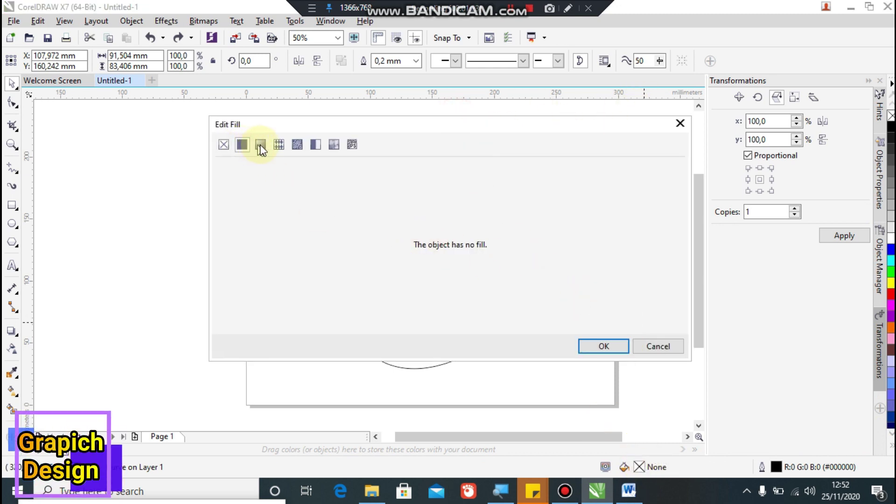
pyautogui.click(260, 144)
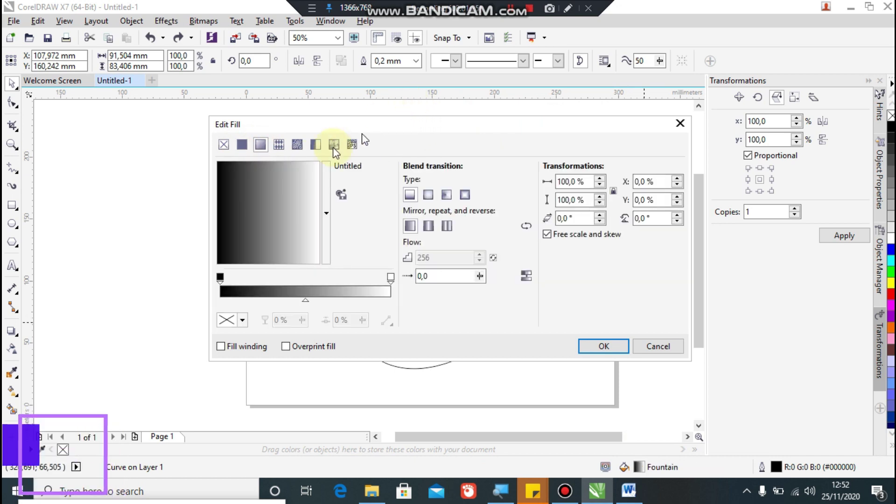
pyautogui.click(242, 146)
pyautogui.moveTo(339, 122); pyautogui.dragTo(576, 121)
pyautogui.moveTo(616, 296); pyautogui.dragTo(615, 301)
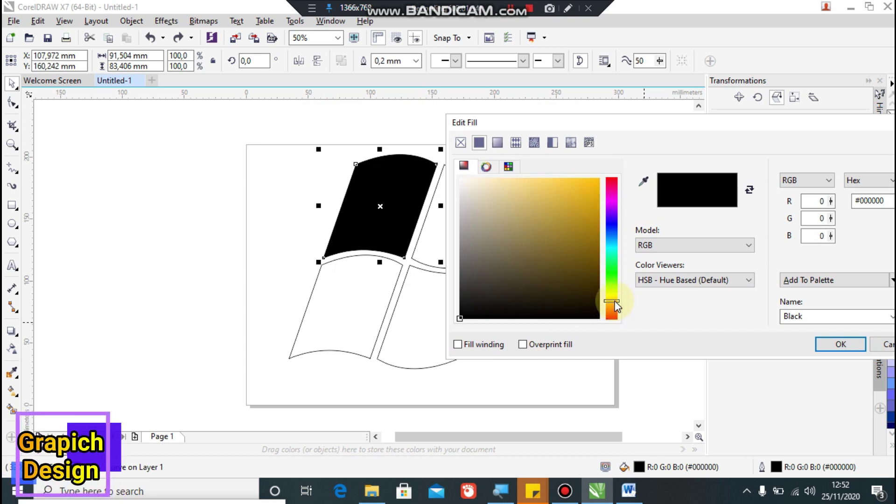
pyautogui.click(594, 184)
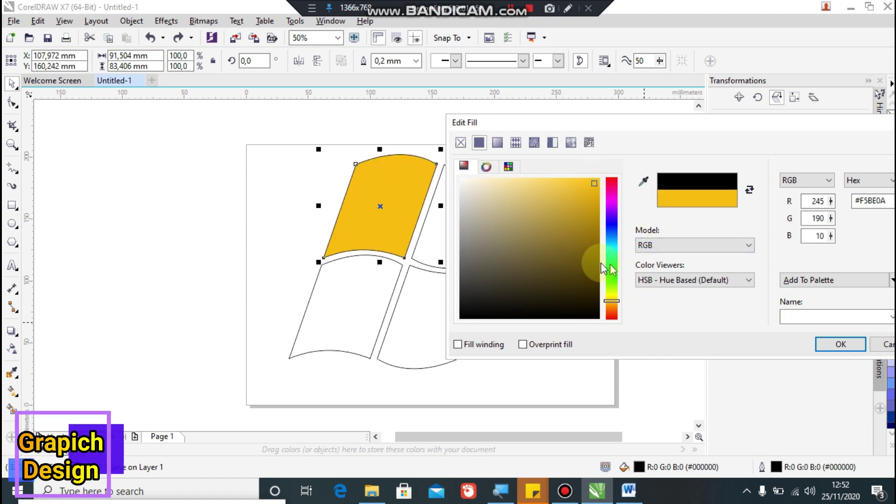
pyautogui.moveTo(612, 300)
pyautogui.mouseDown()
pyautogui.moveTo(612, 312)
pyautogui.moveTo(613, 304)
pyautogui.mouseUp()
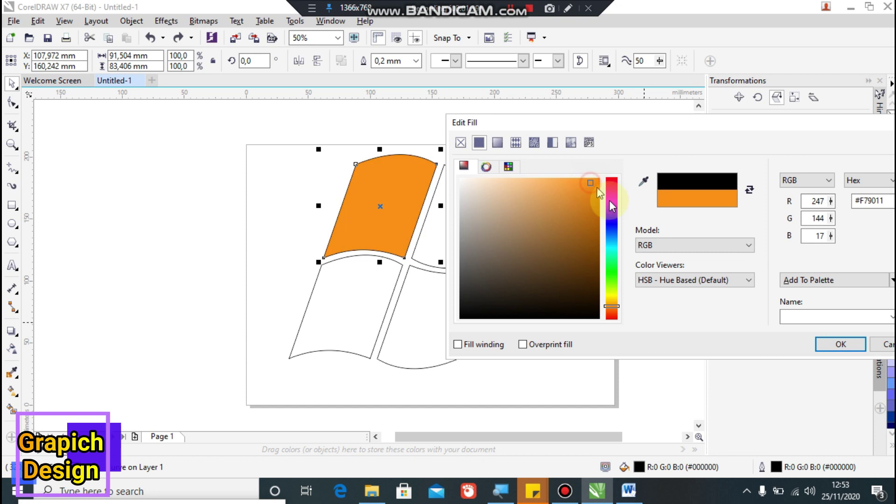
pyautogui.click(840, 345)
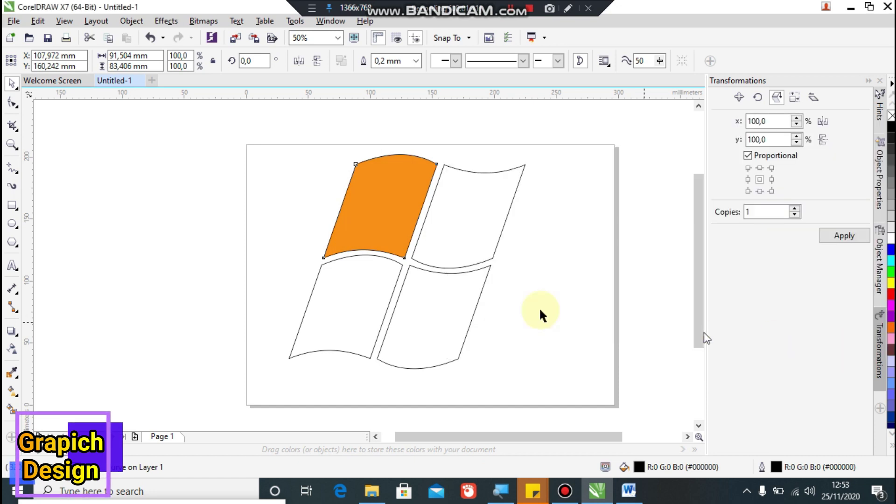
# Step: Fill the upper-right panel with a uniform green, RGB 122, 204, 8 (#7ACC08)
pyautogui.click(460, 208)
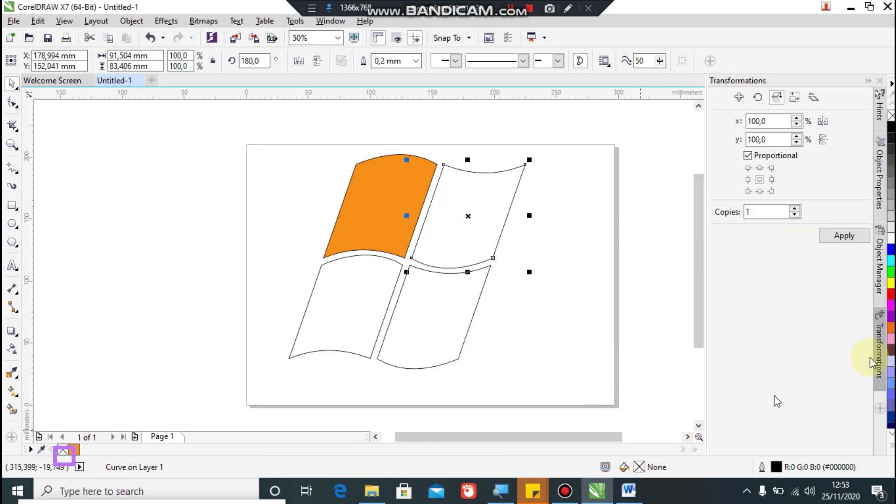
pyautogui.doubleClick(653, 468)
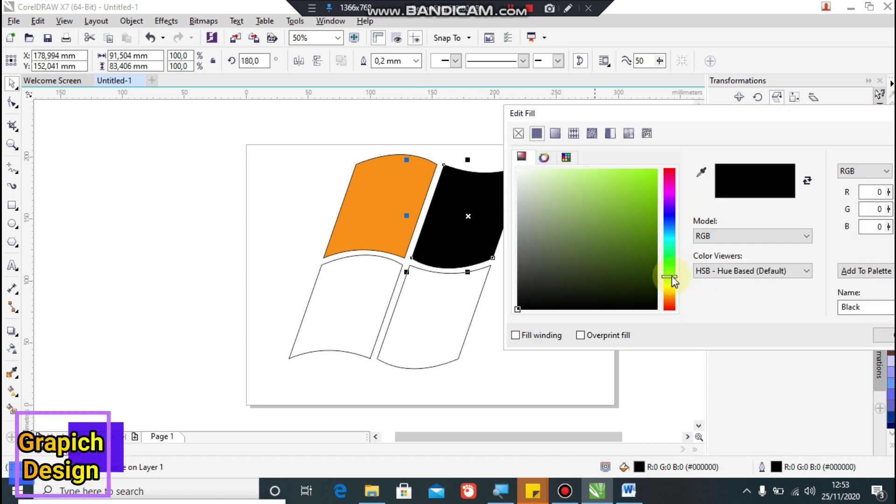
pyautogui.click(649, 176)
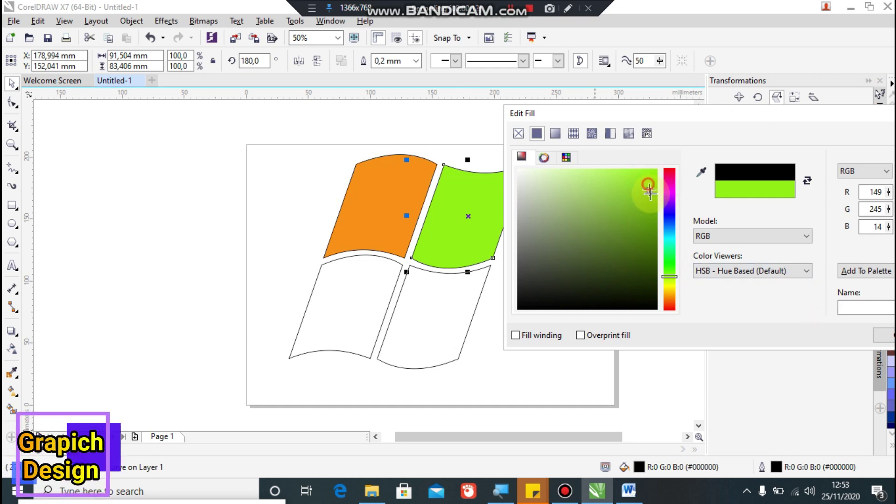
pyautogui.click(652, 197)
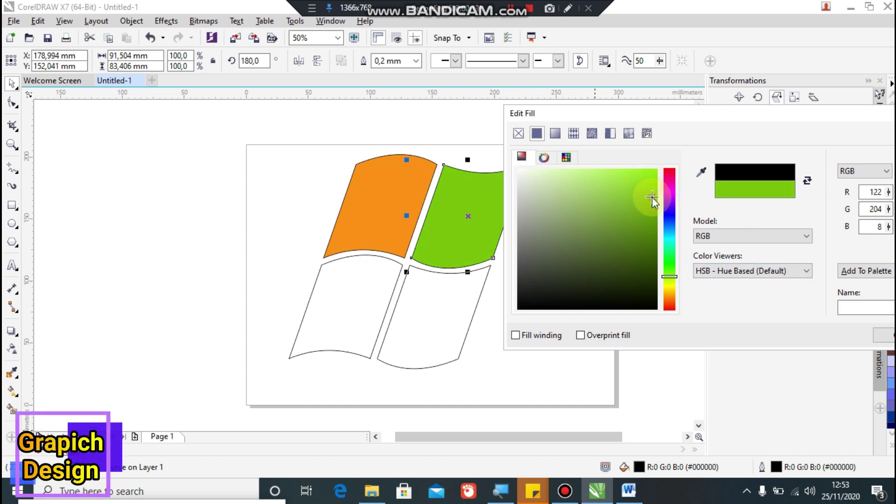
pyautogui.click(888, 335)
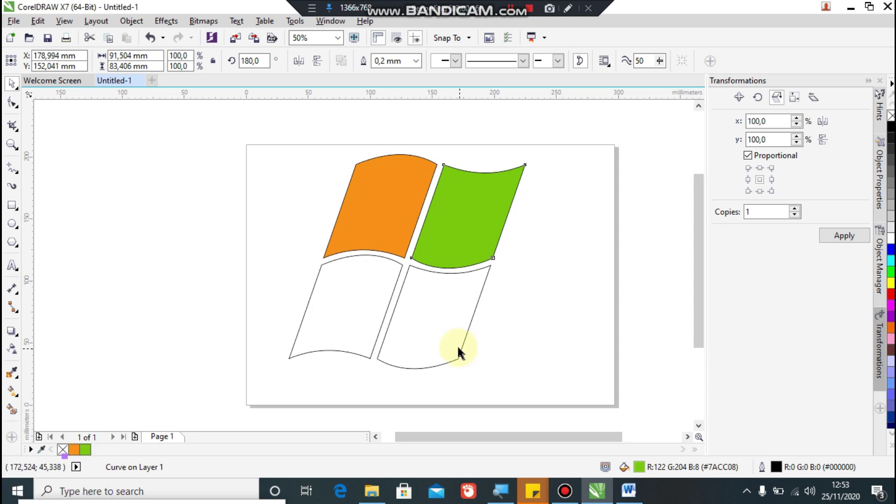
# Step: Fill the lower-right panel with a uniform yellow, RGB 242, 234, 12 (#F2EA0C)
pyautogui.click(439, 315)
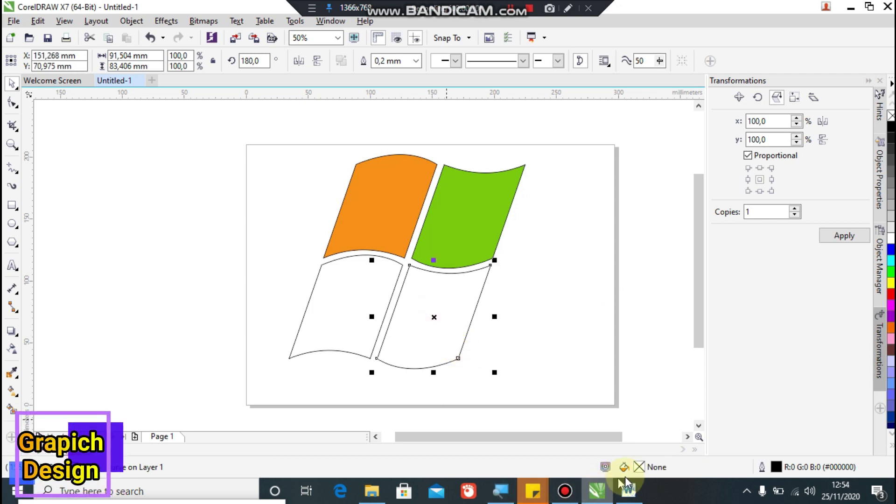
pyautogui.doubleClick(638, 468)
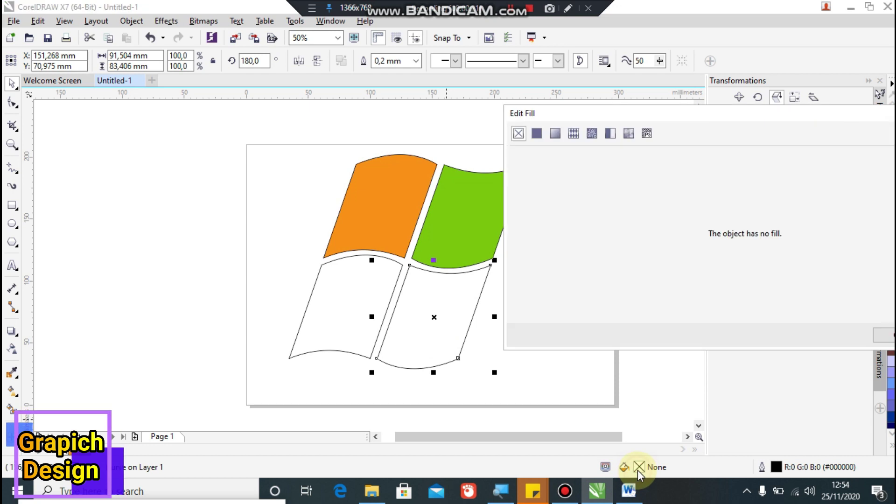
pyautogui.click(537, 134)
pyautogui.click(669, 287)
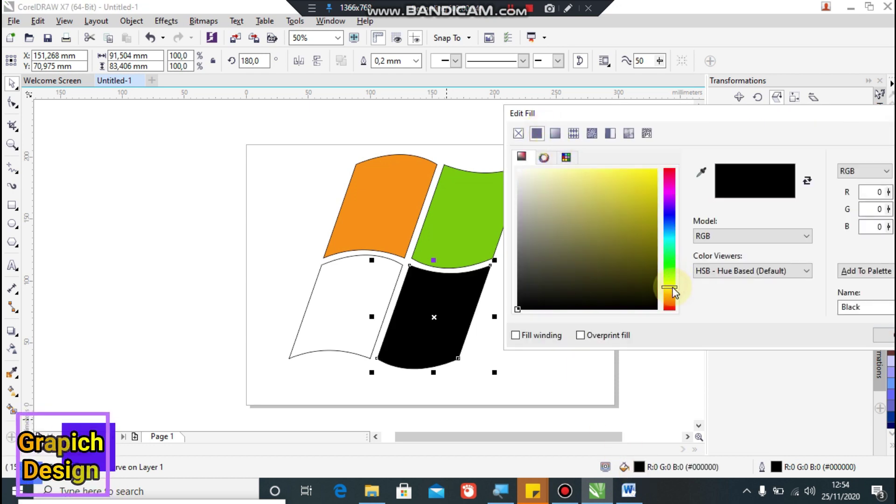
pyautogui.click(651, 176)
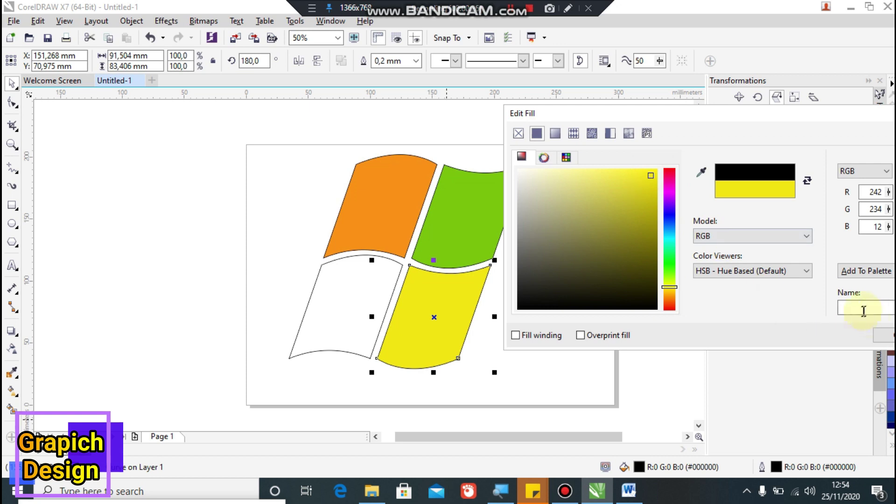
pyautogui.moveTo(755, 118); pyautogui.dragTo(703, 123)
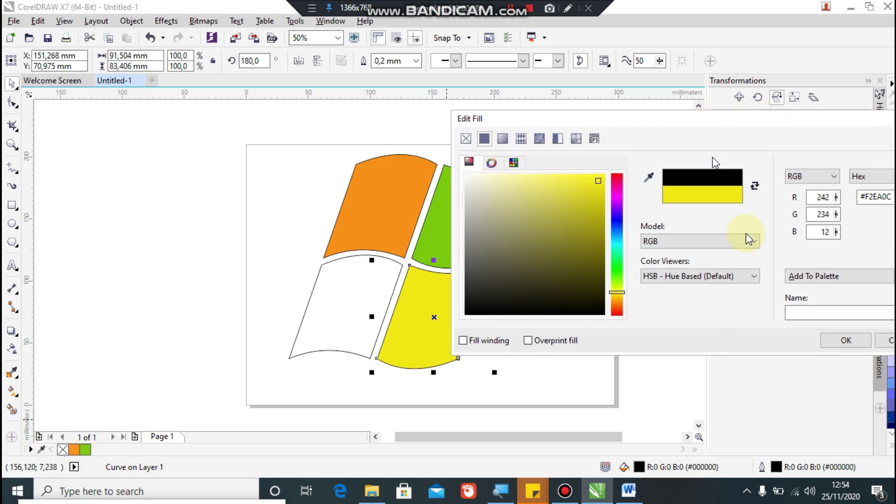
pyautogui.click(858, 348)
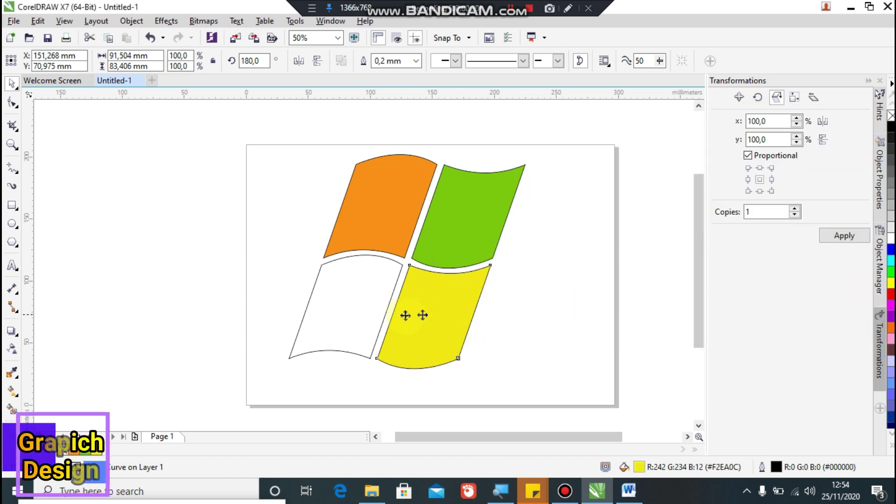
# Step: Fill the lower-left panel with a uniform blue, RGB 68, 68, 212 (#4444D4)
pyautogui.click(384, 317)
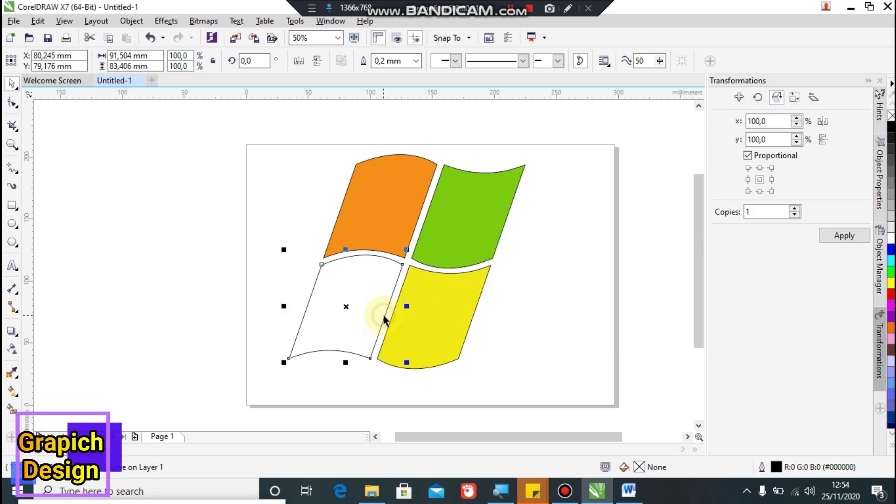
pyautogui.click(891, 251)
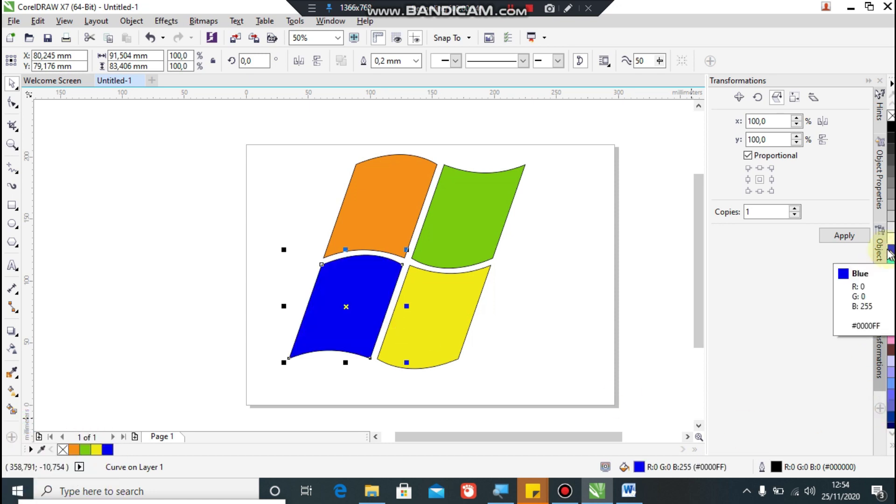
pyautogui.doubleClick(639, 467)
pyautogui.moveTo(580, 202)
pyautogui.mouseDown()
pyautogui.moveTo(593, 211)
pyautogui.moveTo(593, 235)
pyautogui.moveTo(558, 198)
pyautogui.mouseUp()
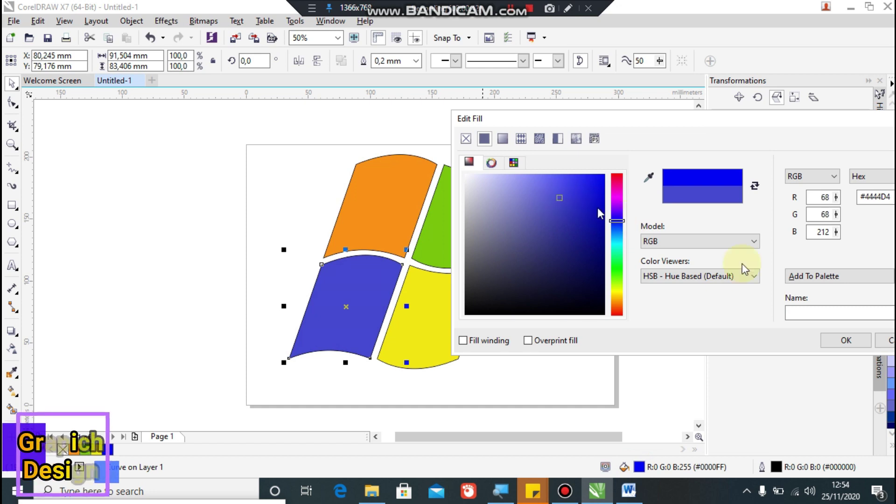
pyautogui.click(826, 340)
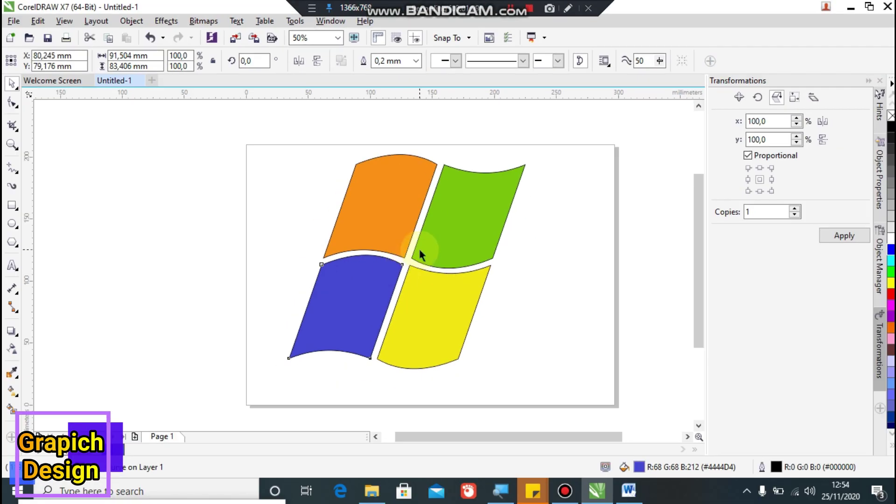
# Step: Change the upper-left panel's uniform fill to a deeper orange, RGB 247, 105, 17 (#F76911)
pyautogui.click(378, 211)
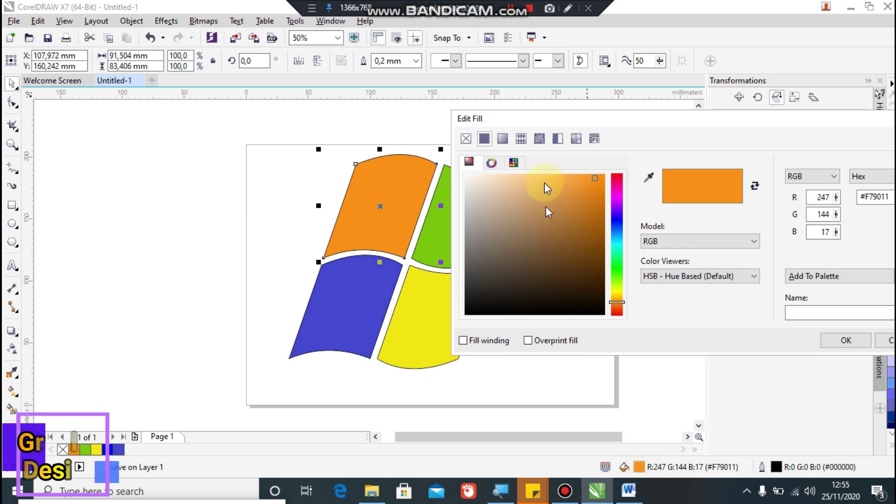
pyautogui.moveTo(615, 307); pyautogui.dragTo(617, 311)
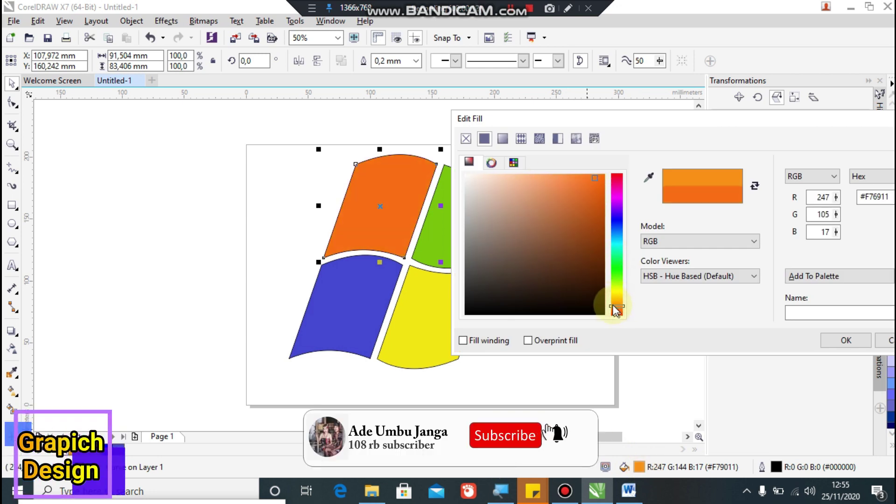
pyautogui.click(845, 340)
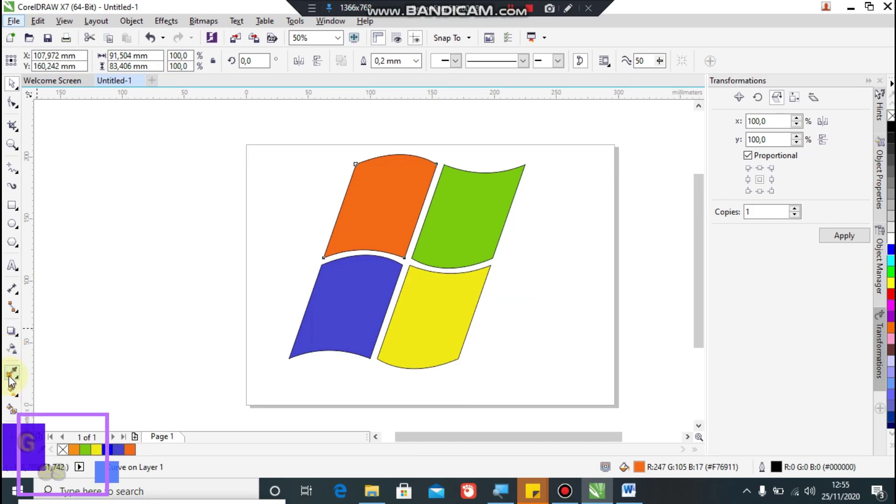
pyautogui.click(11, 351)
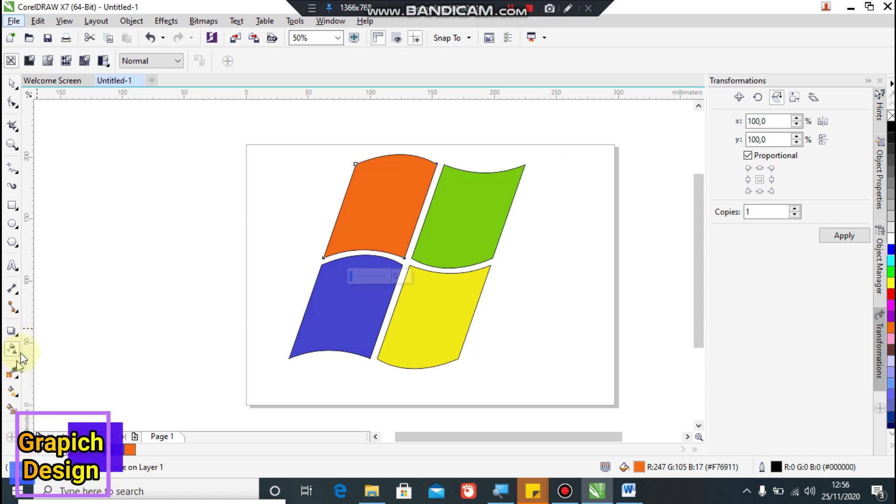
pyautogui.click(17, 337)
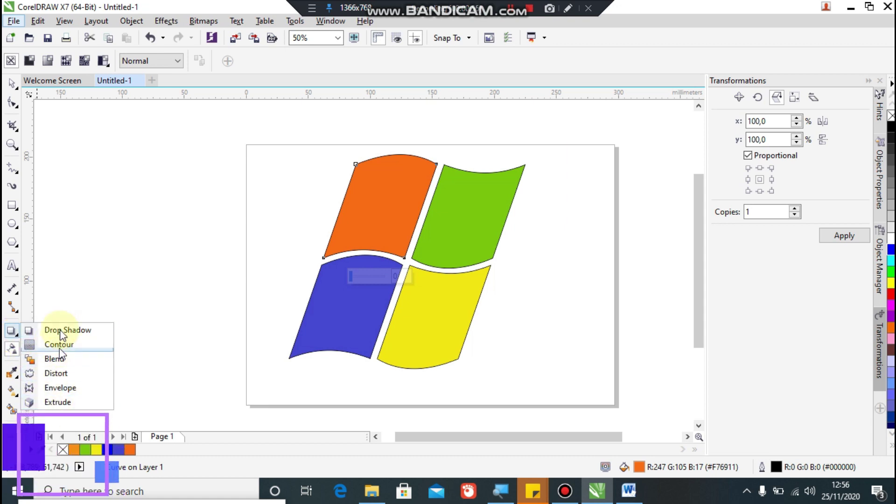
pyautogui.click(82, 272)
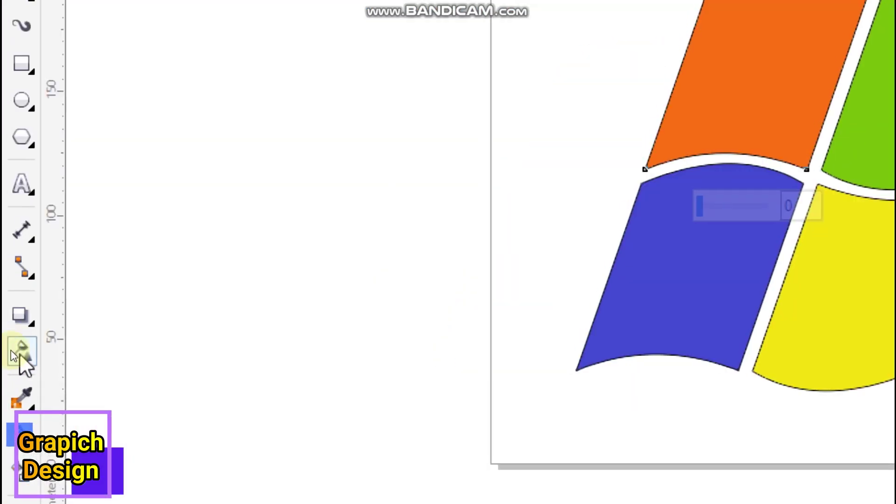
pyautogui.click(31, 324)
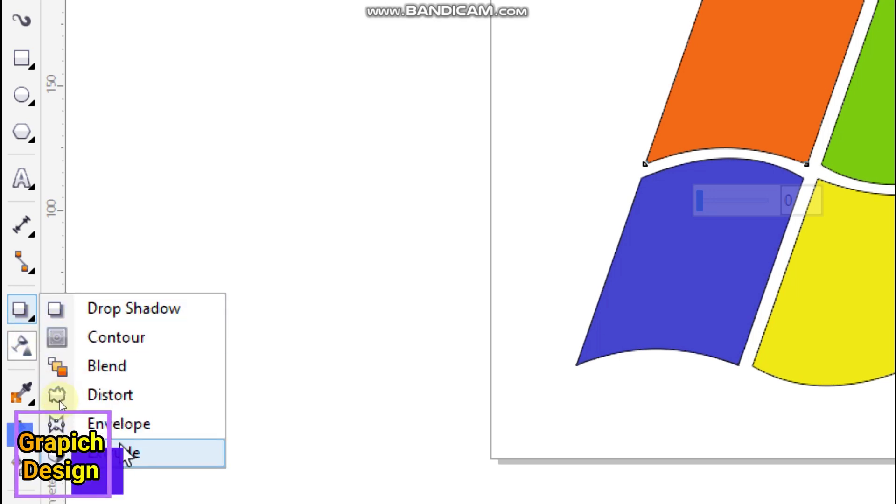
pyautogui.click(27, 373)
pyautogui.click(15, 346)
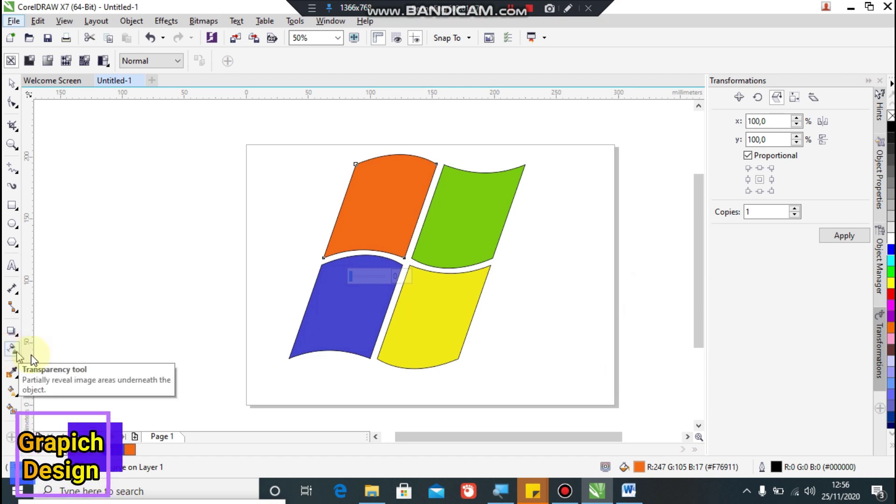
pyautogui.click(12, 350)
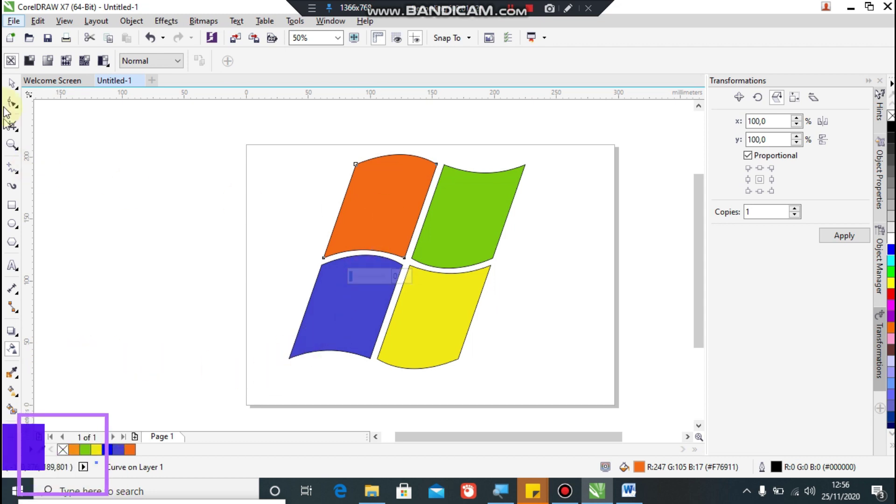
# Step: Apply a linear transparency at about -70° to the orange panel, fading from its middle toward the logo's centre, and adjust the fade's midpoint
pyautogui.click(12, 84)
pyautogui.click(384, 228)
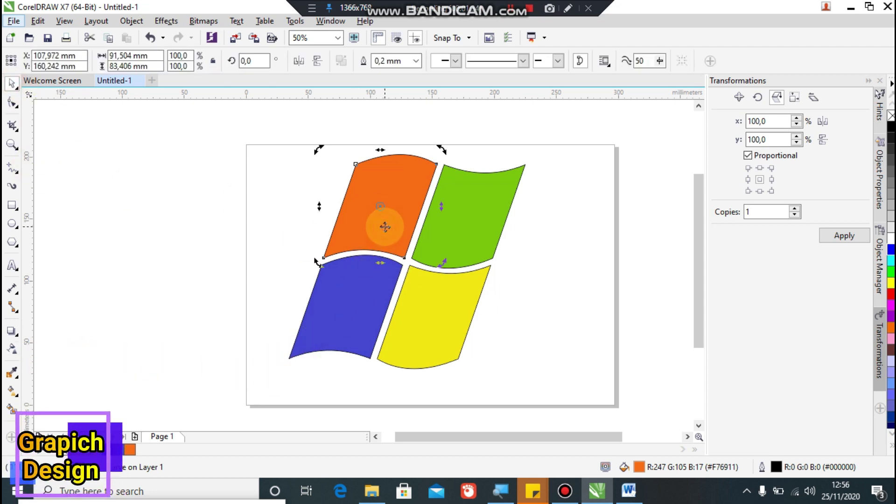
pyautogui.click(340, 236)
pyautogui.click(12, 349)
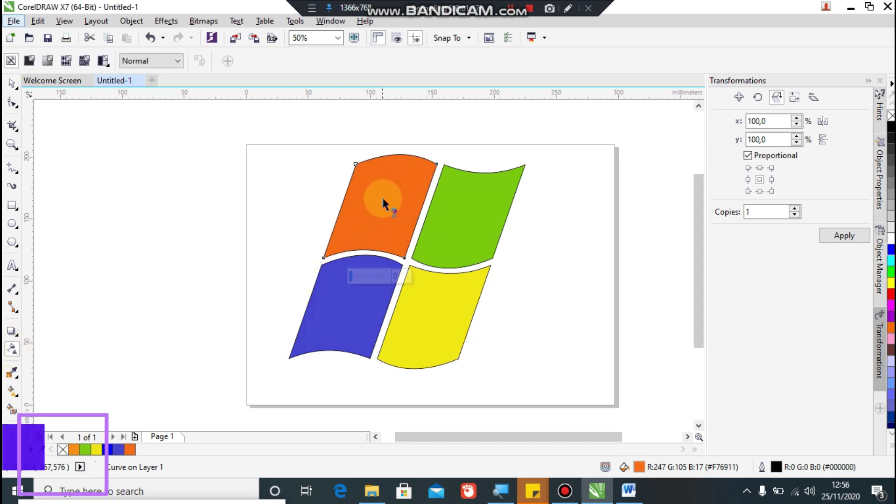
pyautogui.moveTo(384, 200); pyautogui.dragTo(402, 247)
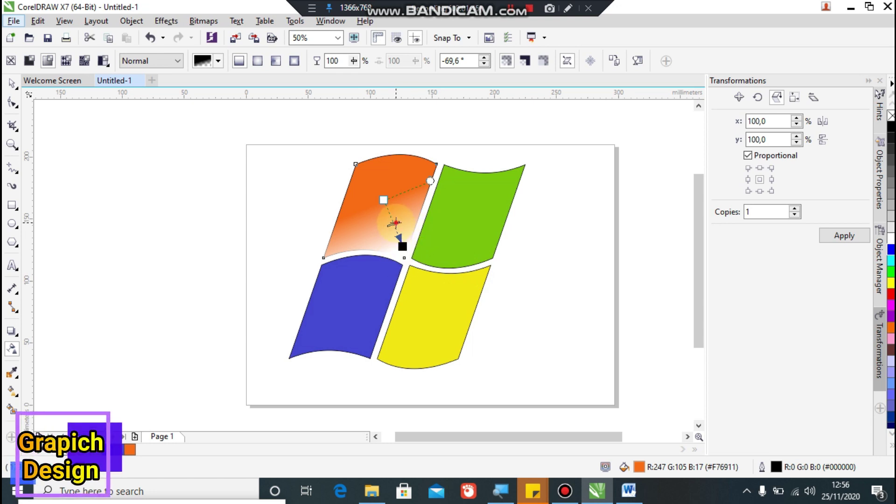
pyautogui.moveTo(397, 233); pyautogui.dragTo(396, 226)
pyautogui.press('super+plus')
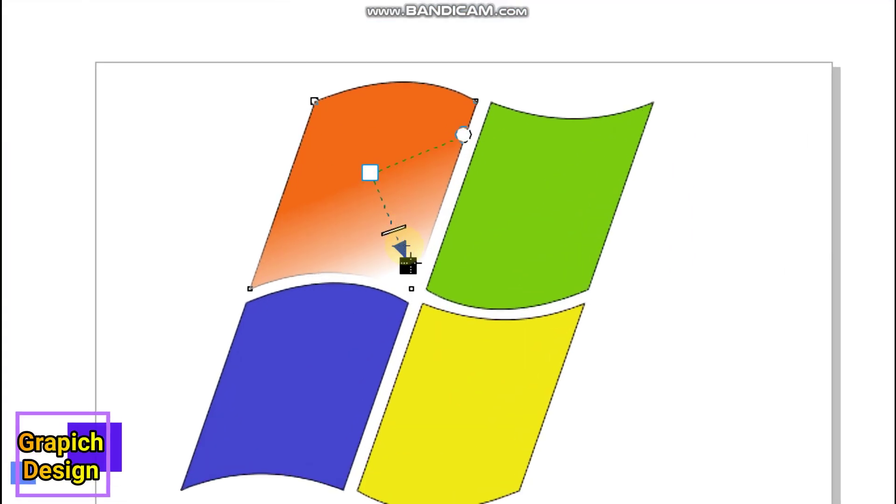
pyautogui.moveTo(395, 231)
pyautogui.mouseDown()
pyautogui.moveTo(382, 200)
pyautogui.moveTo(396, 229)
pyautogui.mouseUp()
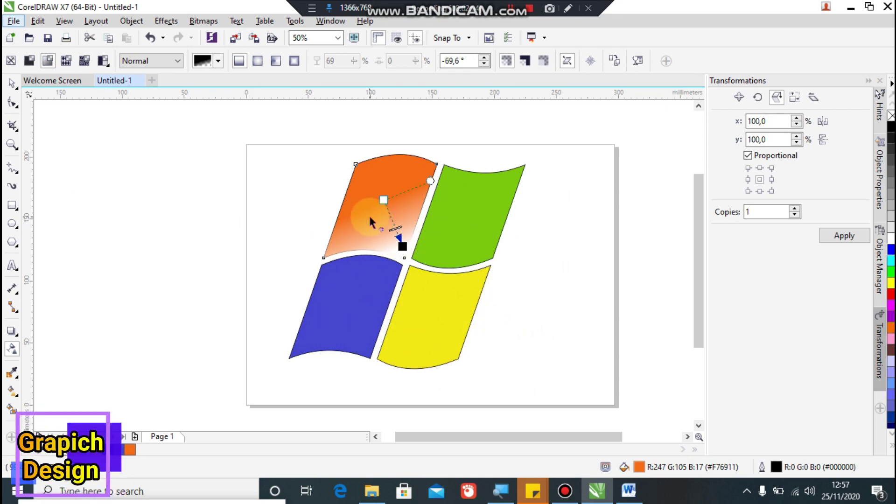
# Step: Apply a linear transparency at about 50° to the green panel, fading from its middle toward the logo's centre
pyautogui.click(12, 83)
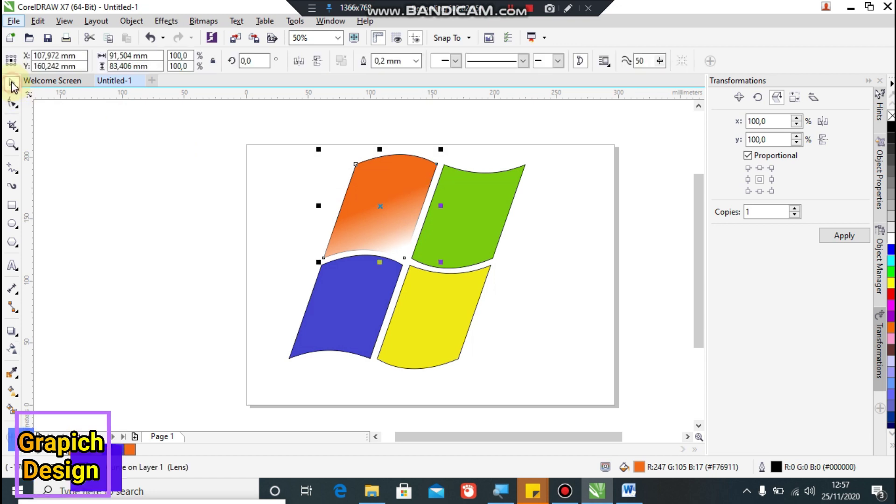
pyautogui.click(485, 208)
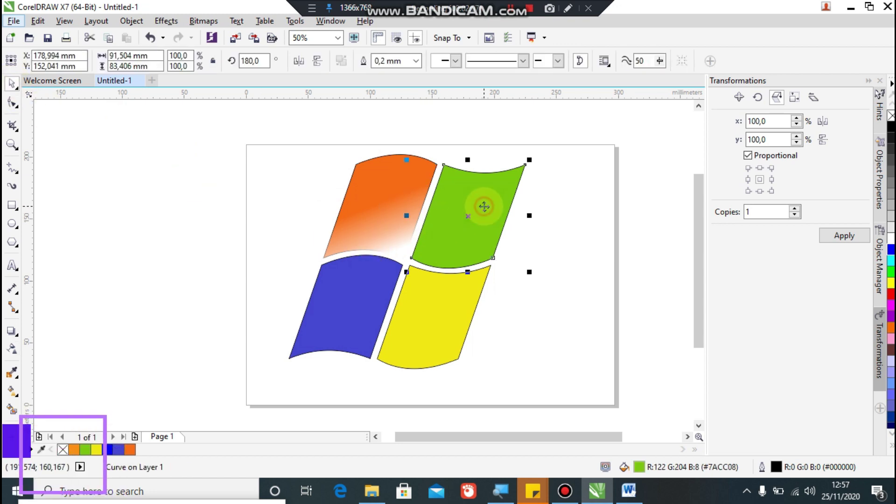
pyautogui.click(12, 350)
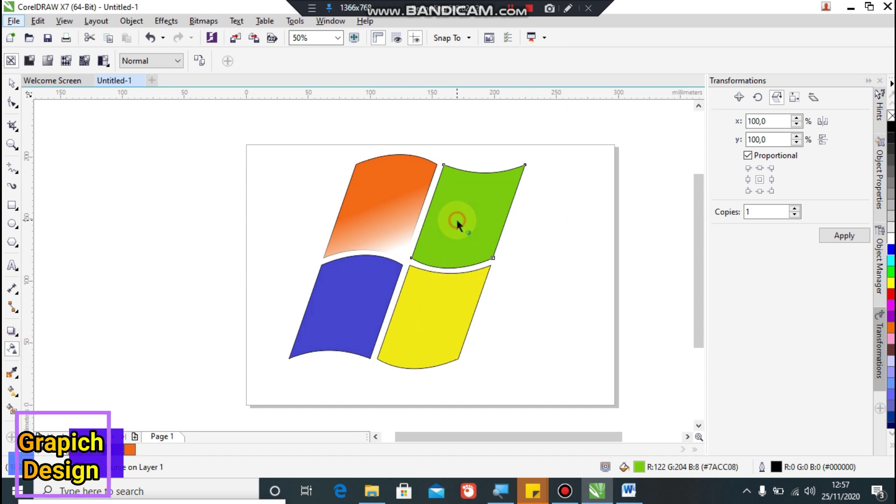
pyautogui.moveTo(457, 221); pyautogui.dragTo(420, 258)
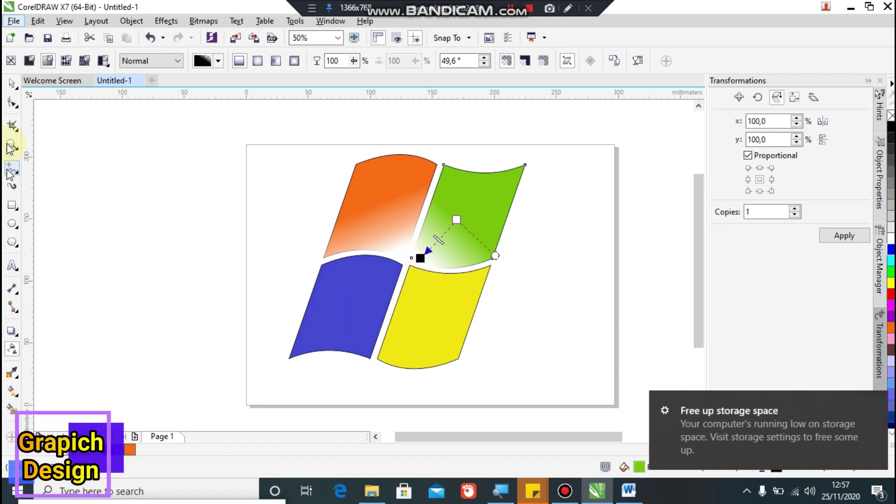
# Step: Apply a linear transparency at about -69° to the yellow panel, fading from its middle toward the logo's centre
pyautogui.click(12, 84)
pyautogui.click(427, 344)
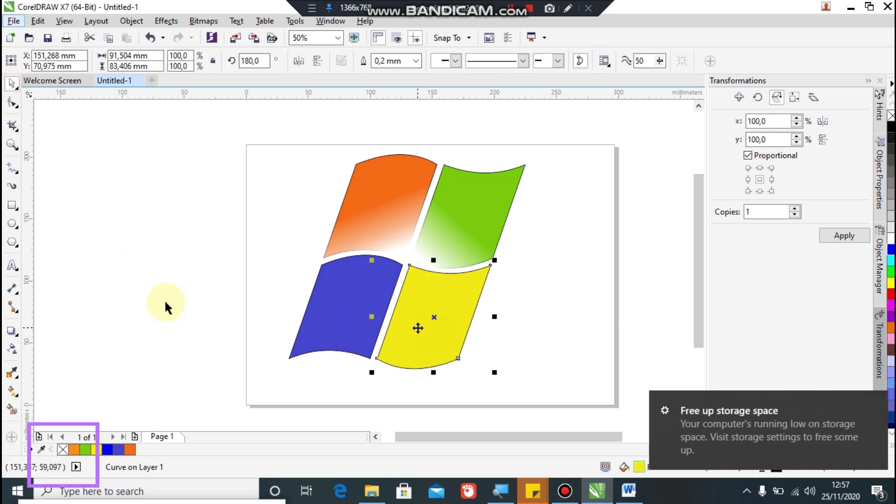
pyautogui.click(10, 351)
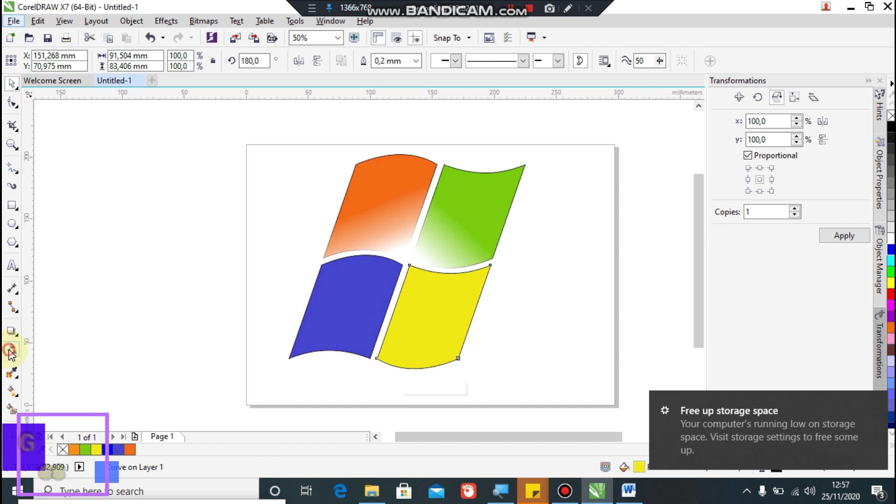
pyautogui.click(428, 315)
pyautogui.moveTo(428, 317); pyautogui.dragTo(417, 276)
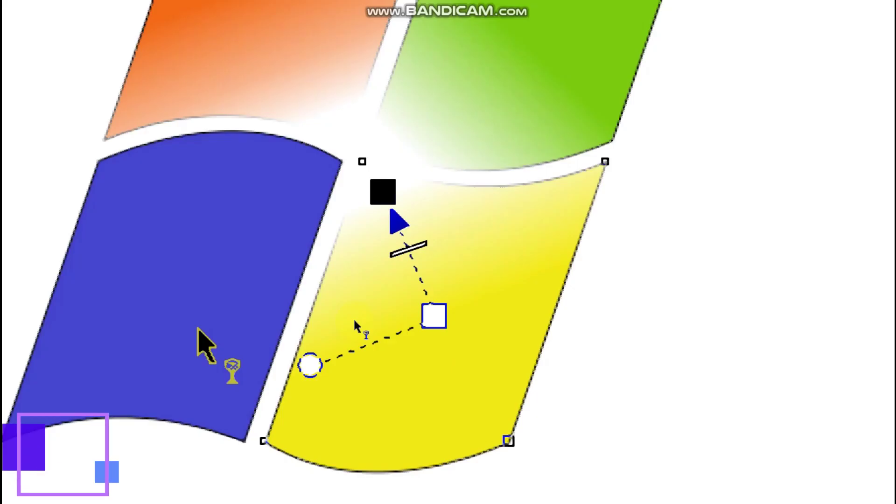
pyautogui.press('super+minus')
pyautogui.press('super+minus')
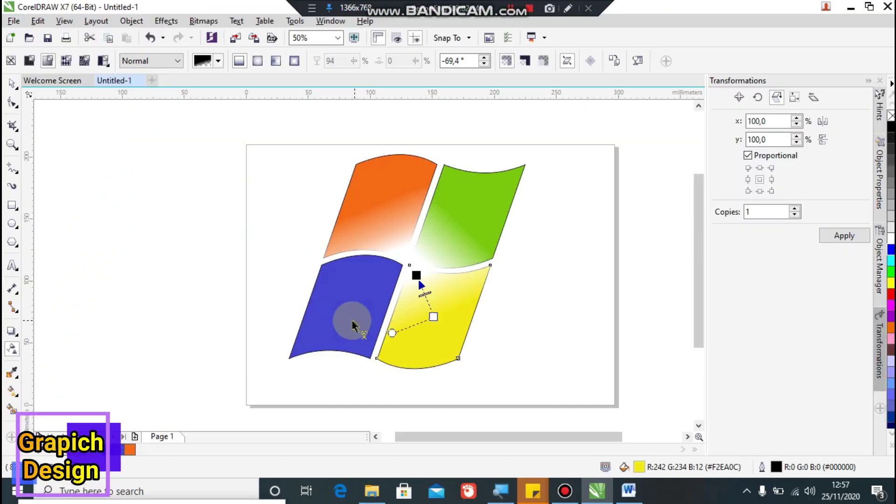
# Step: Apply a linear transparency at about 34° to the blue panel, fading from its middle toward the logo's centre
pyautogui.click(11, 83)
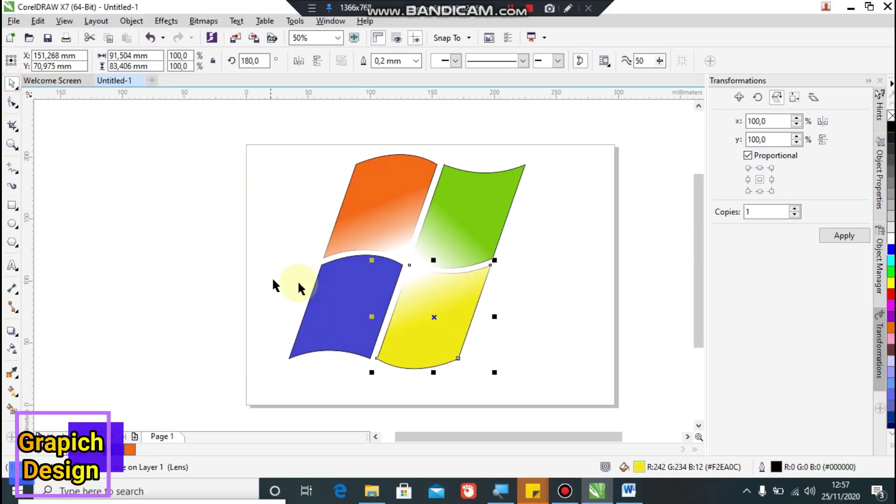
pyautogui.click(336, 283)
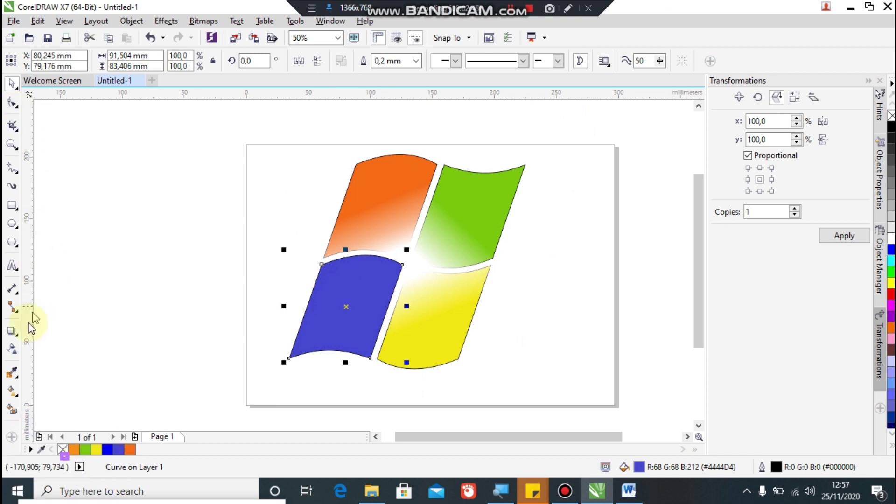
pyautogui.click(12, 350)
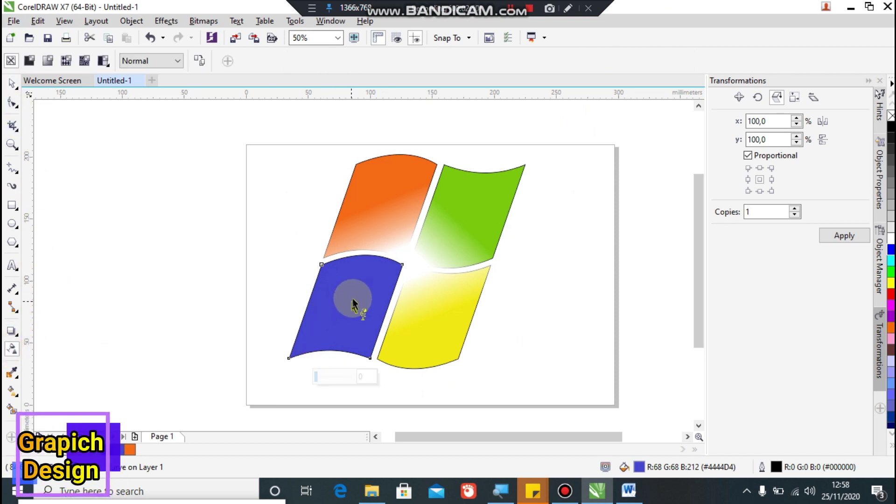
pyautogui.moveTo(353, 294); pyautogui.dragTo(390, 271)
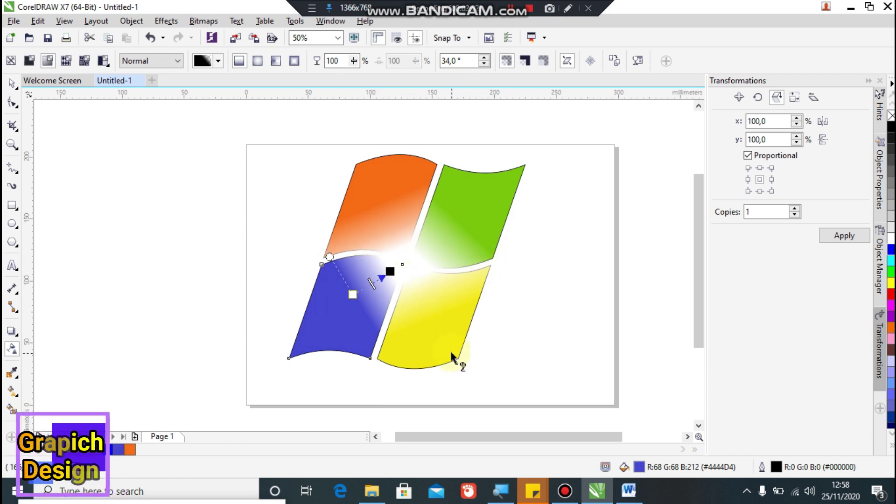
pyautogui.click(11, 82)
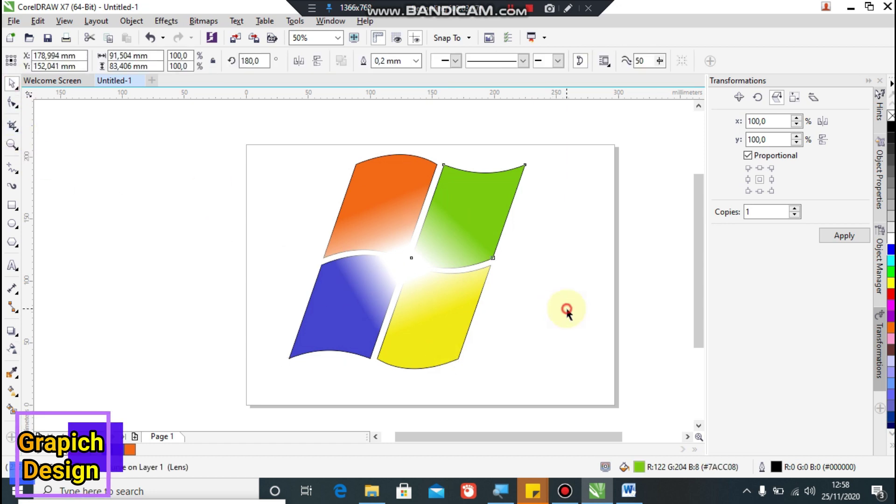
pyautogui.click(531, 328)
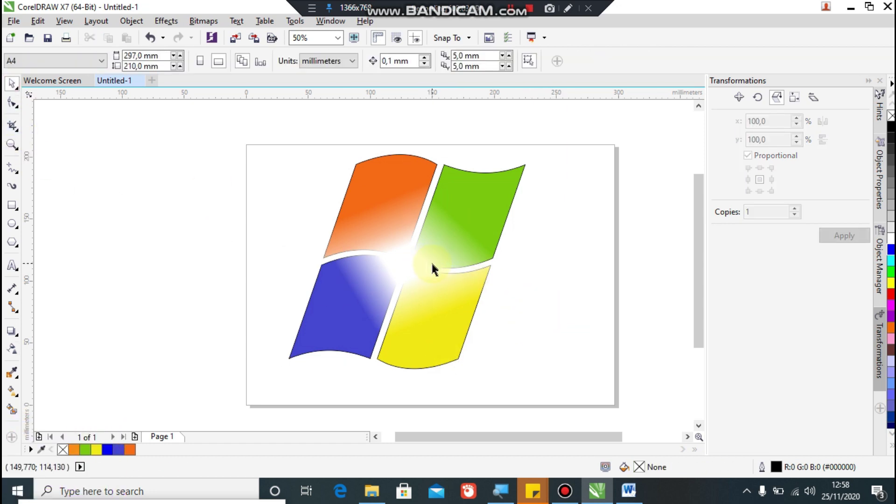
# Step: Group the four coloured panels into a single object
pyautogui.moveTo(229, 124); pyautogui.dragTo(598, 405)
pyautogui.scroll(-1, 522, 381)
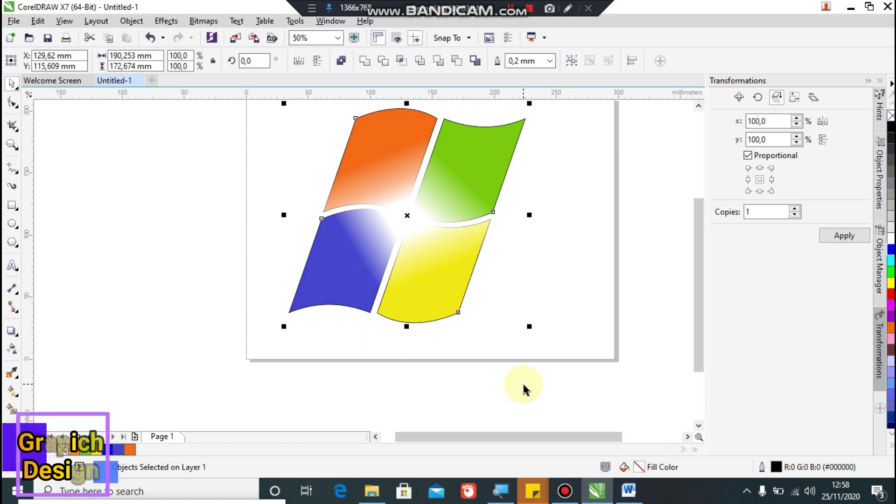
pyautogui.hotkey('ctrl', 'g')
pyautogui.click(549, 248)
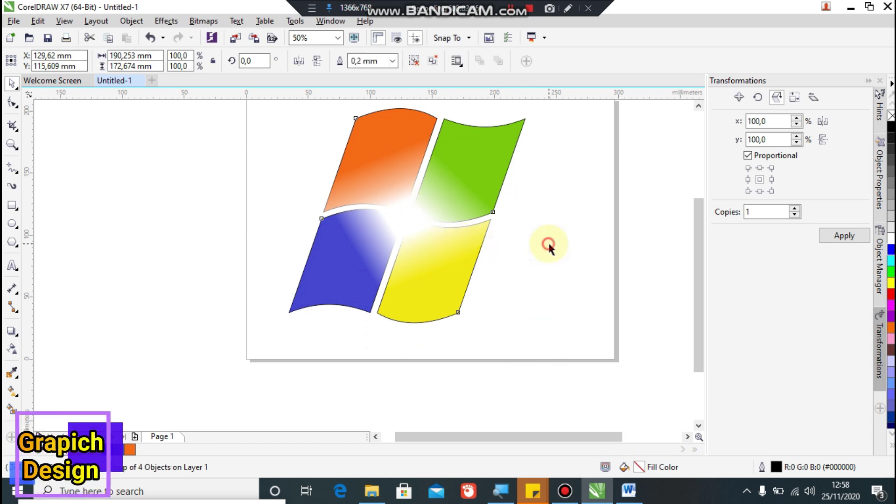
pyautogui.click(487, 185)
pyautogui.click(623, 242)
# Step: Move the grouped logo about 9 mm right and 8 mm down on the page
pyautogui.moveTo(431, 223); pyautogui.dragTo(434, 246)
pyautogui.click(556, 233)
pyautogui.click(486, 200)
pyautogui.click(396, 169)
pyautogui.click(583, 219)
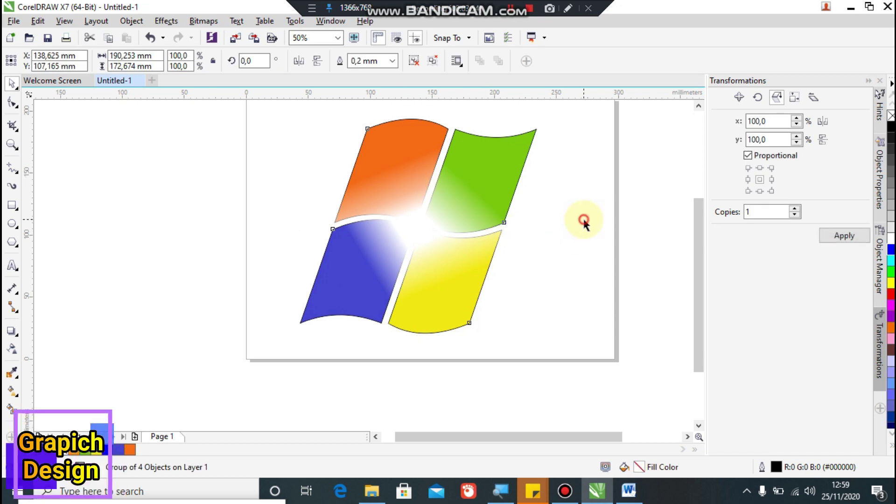
pyautogui.click(415, 177)
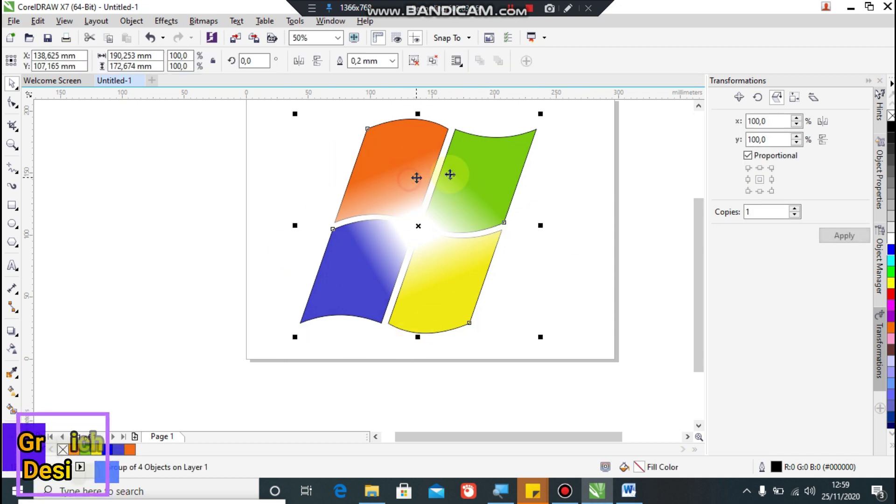
pyautogui.click(586, 198)
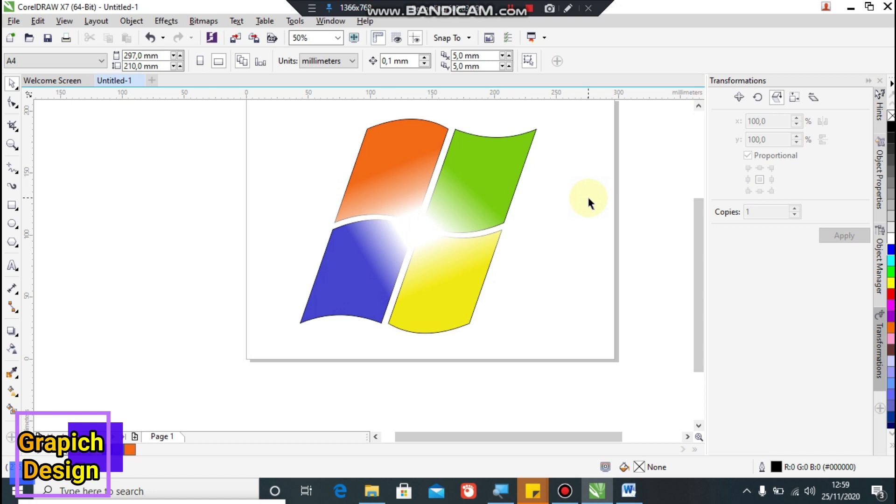
# Step: Ungroup the logo and check that the green and orange panels can be selected individually
pyautogui.moveTo(291, 112); pyautogui.dragTo(569, 352)
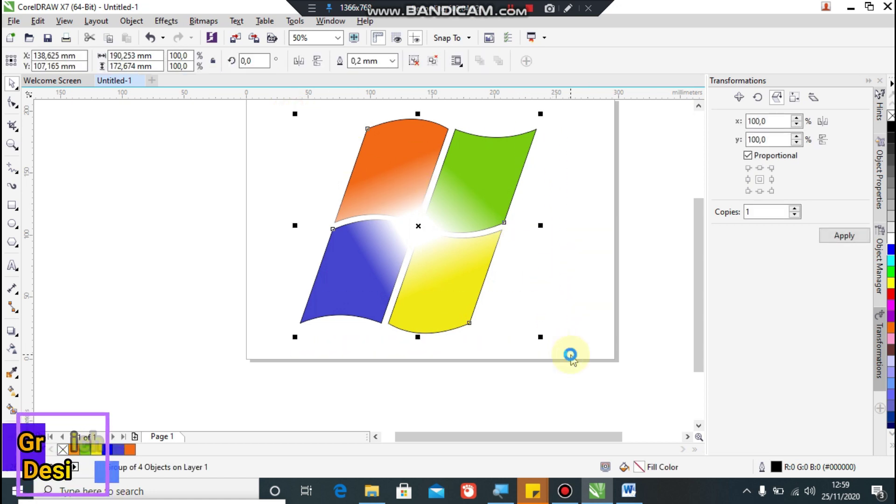
pyautogui.hotkey('ctrl', 'u')
pyautogui.click(510, 194)
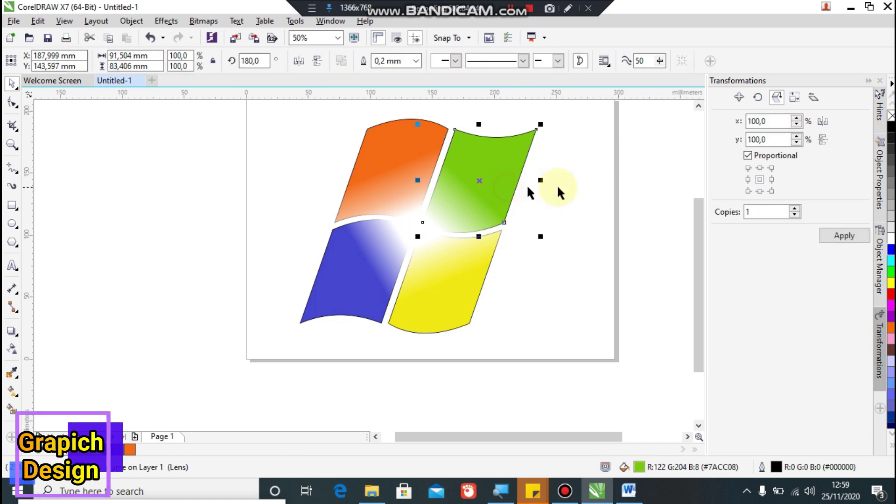
pyautogui.click(388, 170)
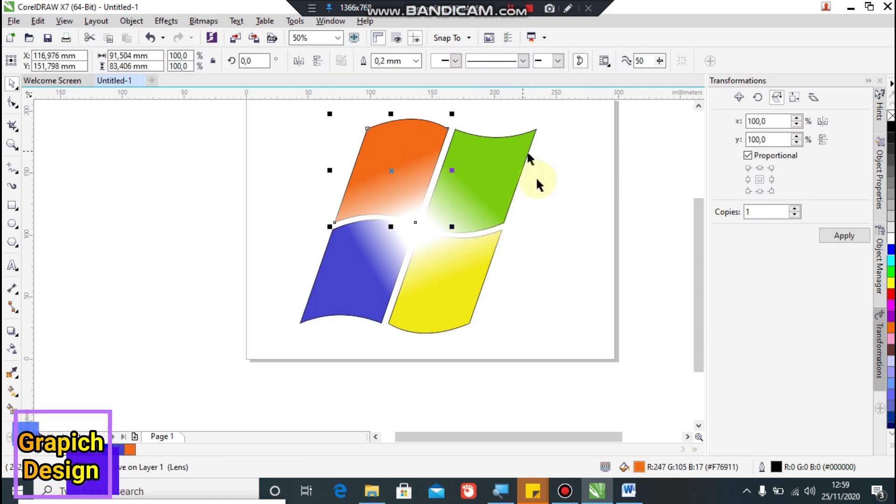
pyautogui.click(602, 282)
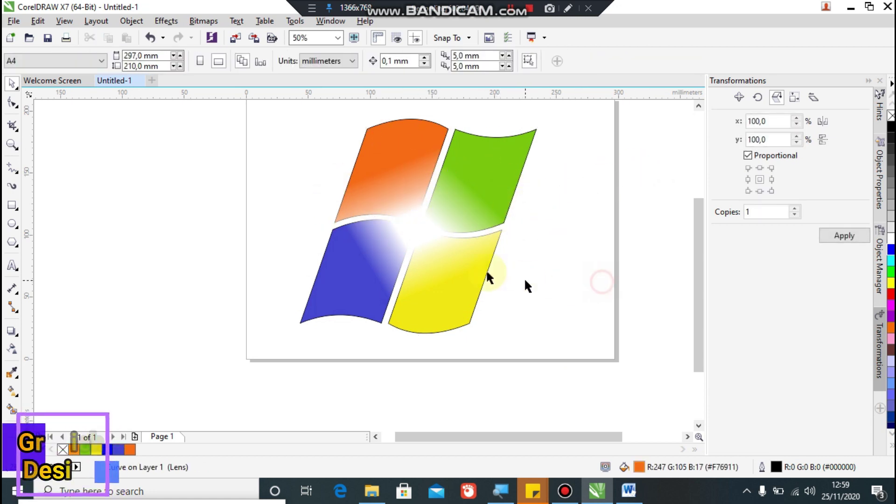
# Step: Try enlarging the orange panel to about 128% and stretching its width to 225%, and undo both changes
pyautogui.click(363, 202)
pyautogui.moveTo(330, 227); pyautogui.dragTo(254, 260)
pyautogui.click(453, 185)
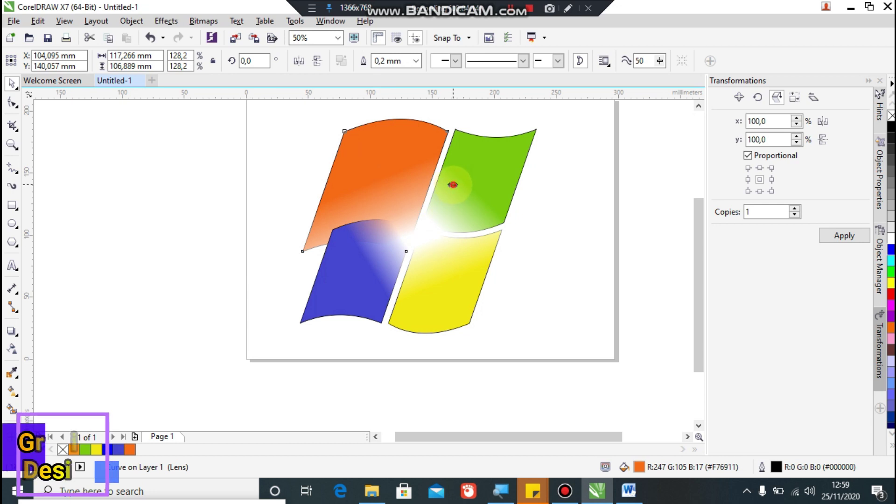
pyautogui.moveTo(453, 185); pyautogui.dragTo(560, 188)
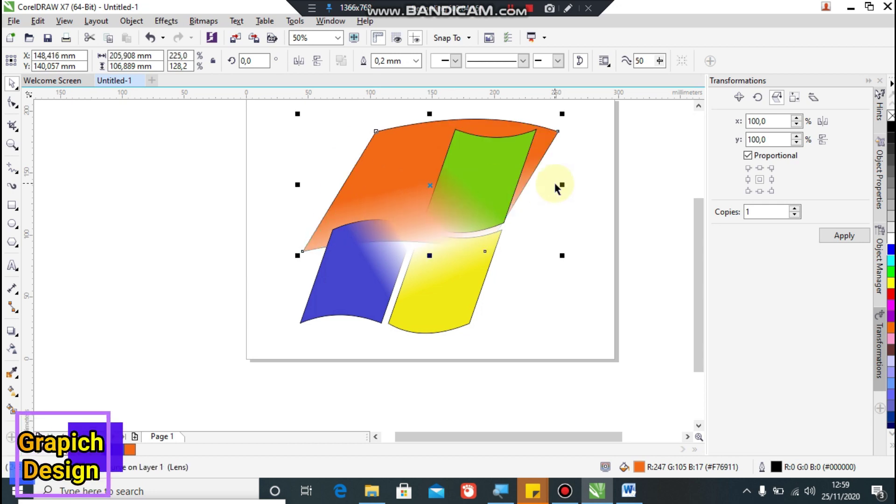
pyautogui.hotkey('ctrl', 'z')
pyautogui.hotkey('ctrl', 'z')
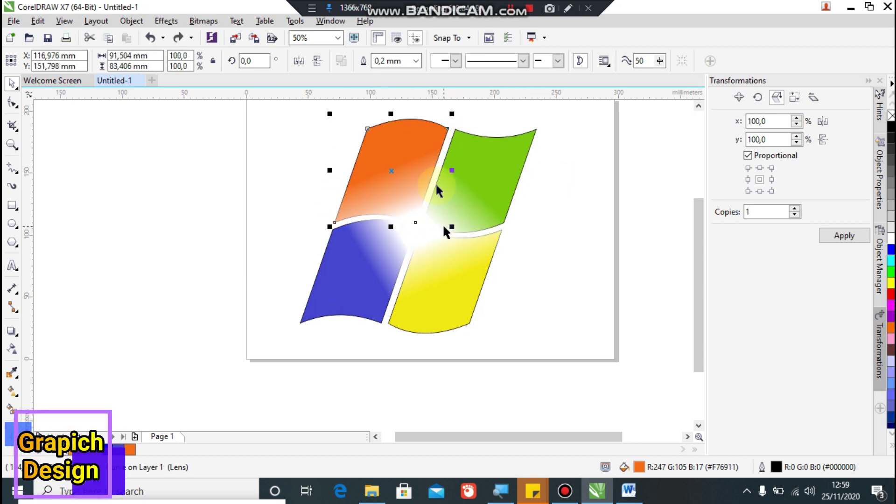